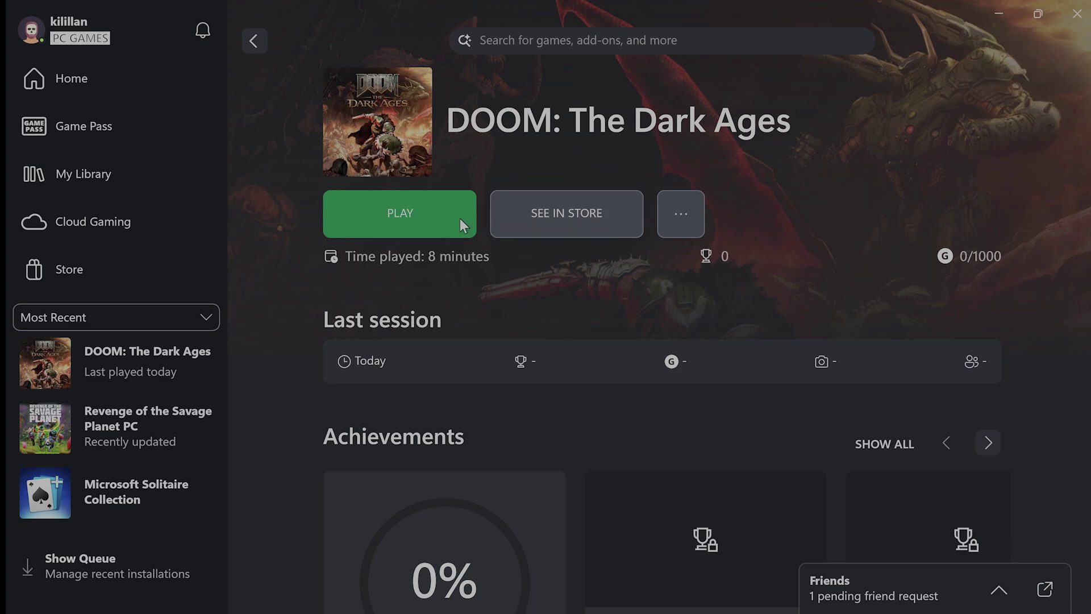
Launch DOOM: The Dark Ages and open its video settings
click(429, 223)
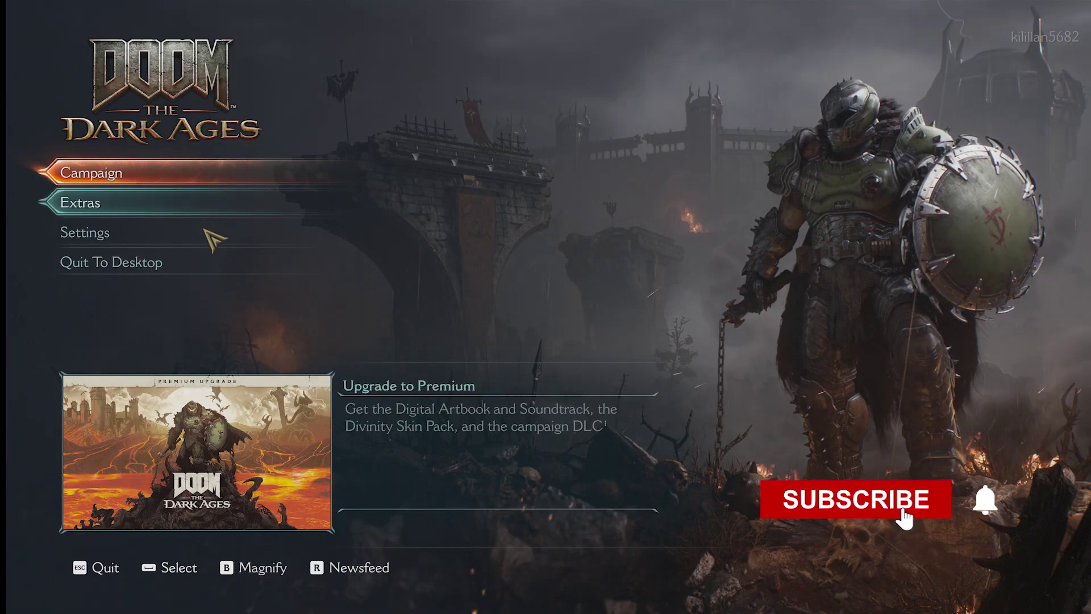
click(206, 234)
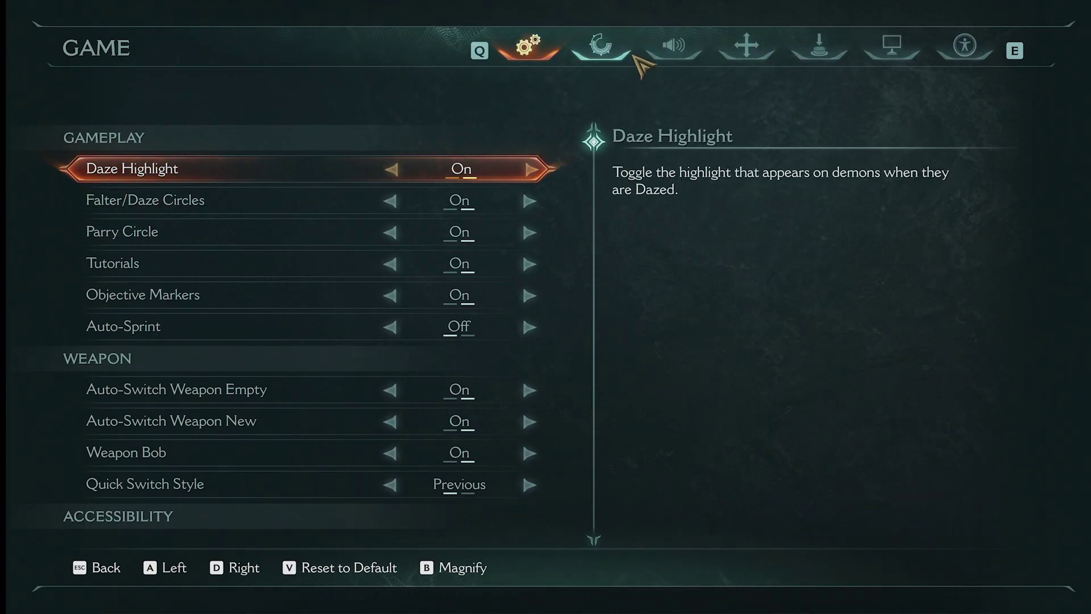
click(606, 51)
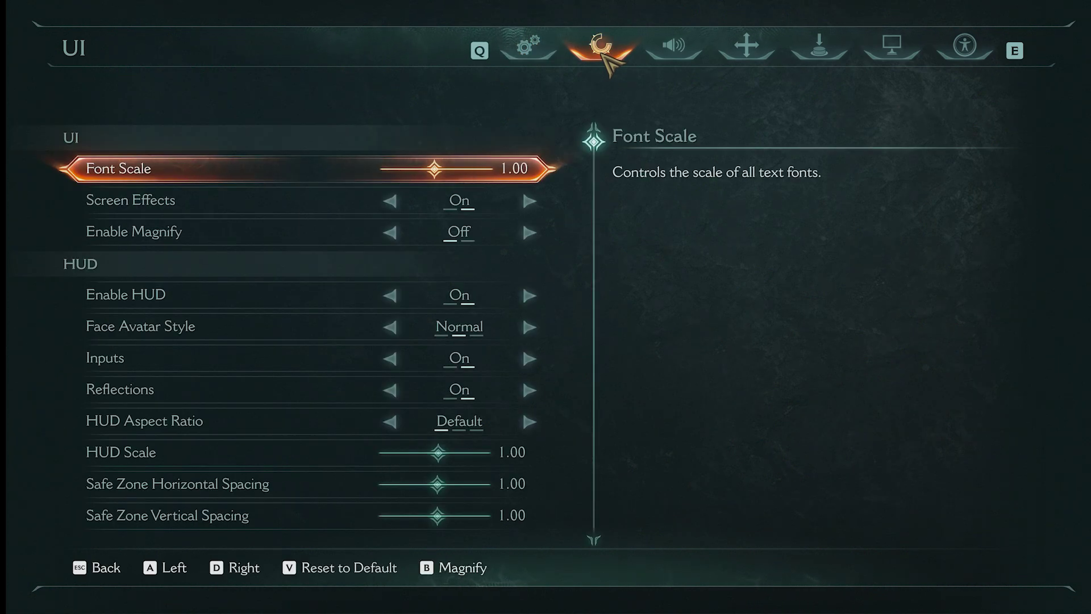
key(e)
key(e)
key(e)
key(e)
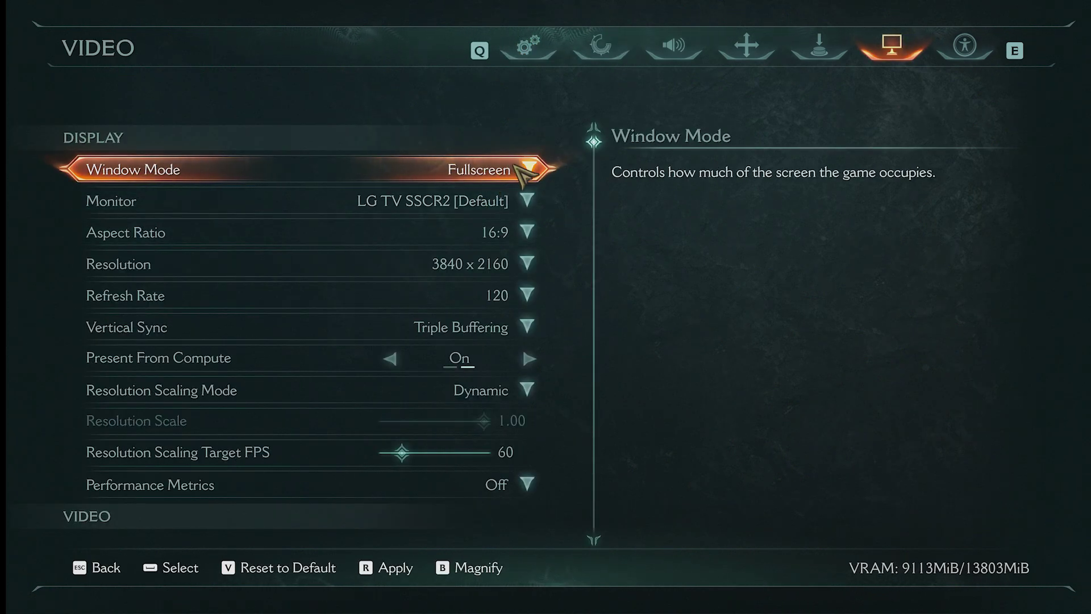
Check the available choices for Window Mode, Refresh Rate and Vertical Sync in the display settings, leaving each selection as it is
click(517, 165)
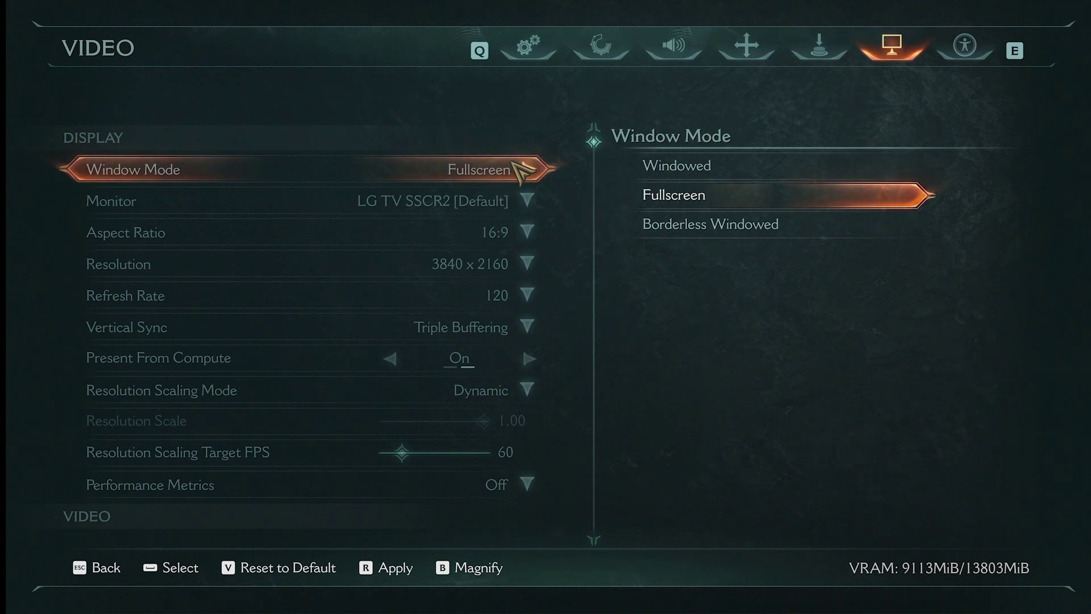
click(516, 165)
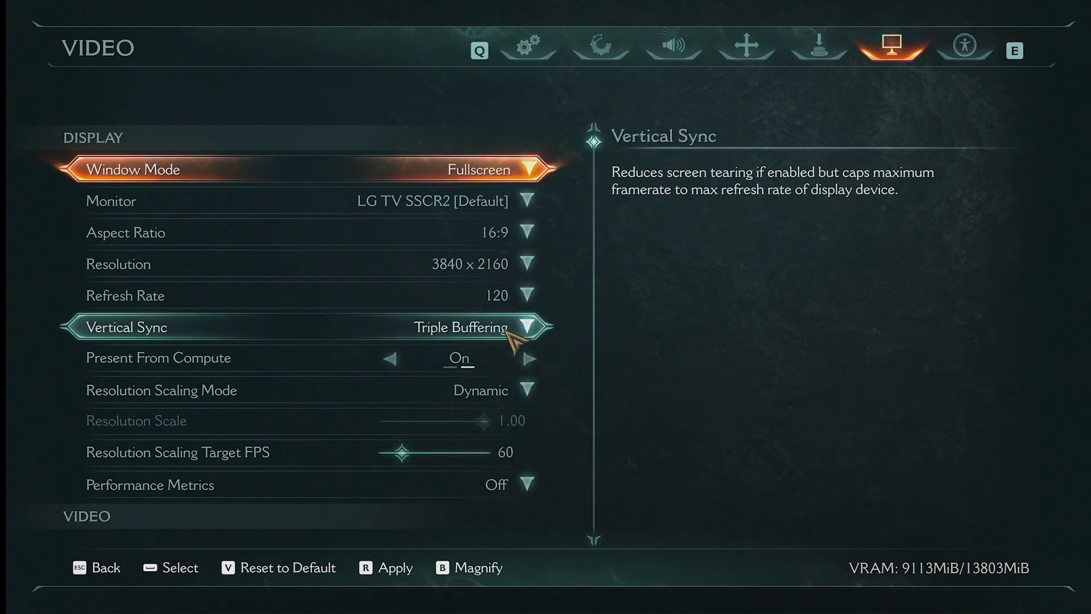
click(517, 296)
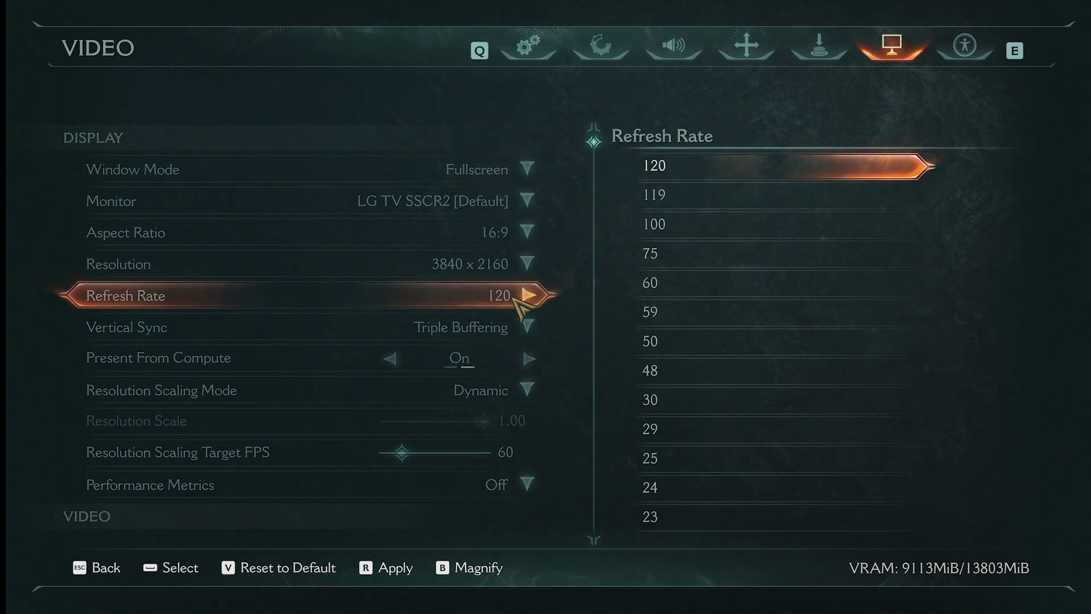
click(516, 298)
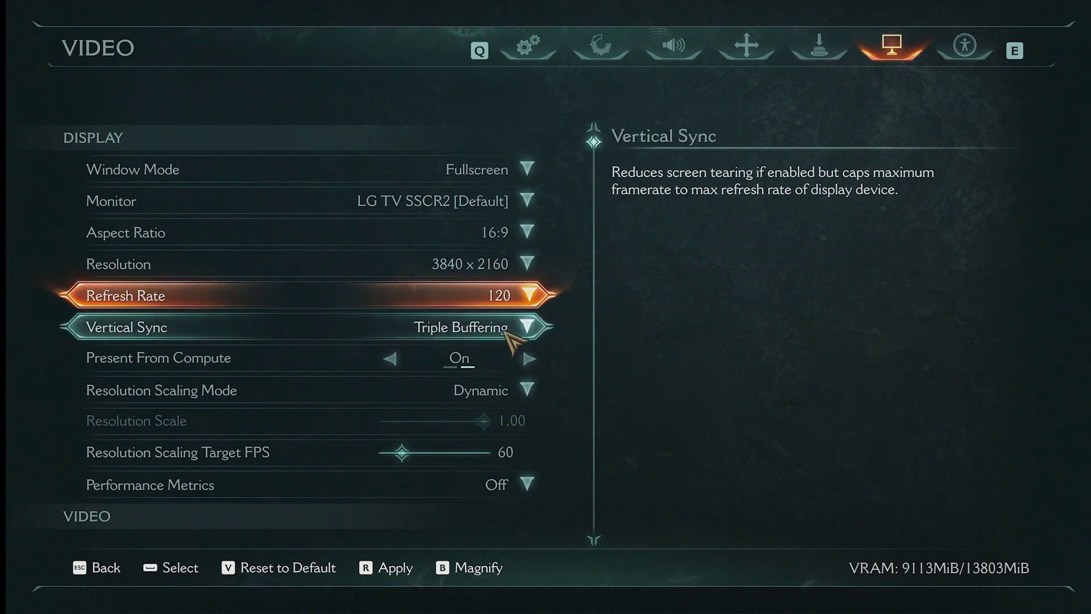
click(514, 338)
click(506, 333)
Set Shadow Quality to Medium in the advanced video settings
scroll(422, 280, down, 5)
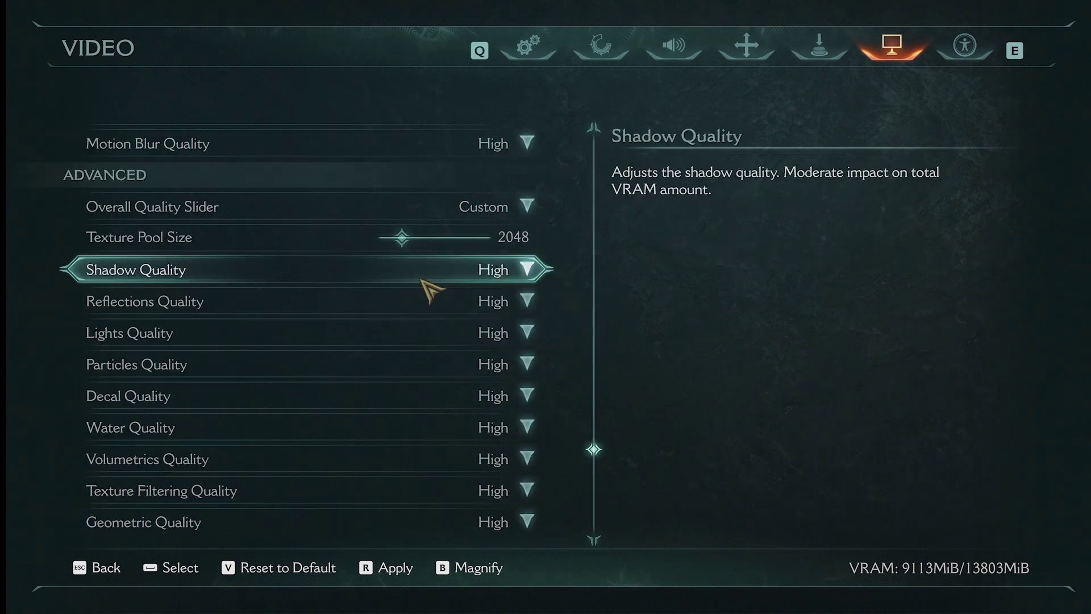
click(462, 280)
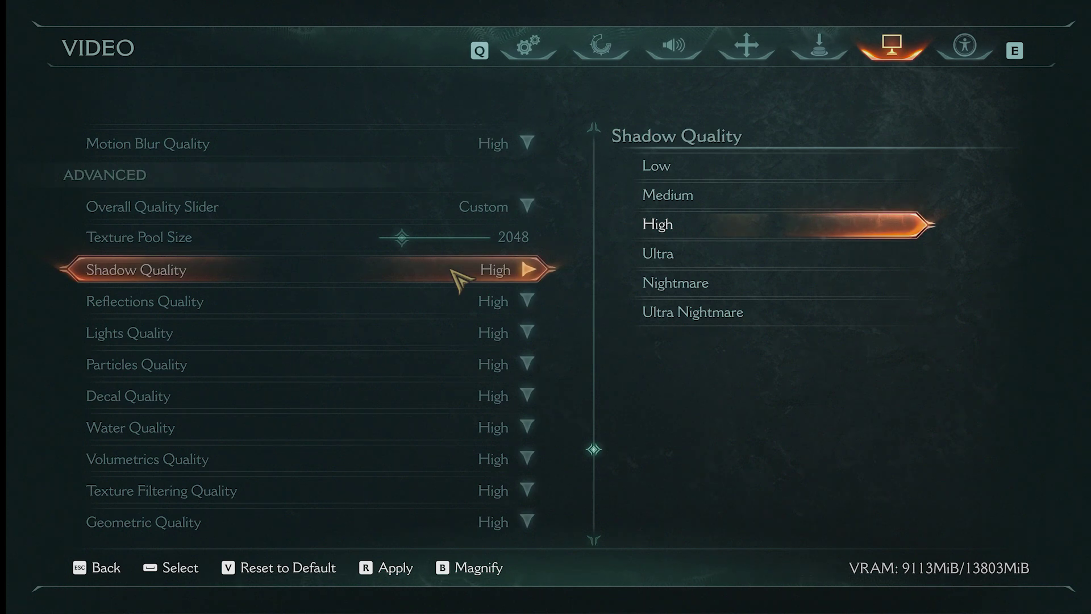
click(456, 274)
click(455, 275)
click(679, 196)
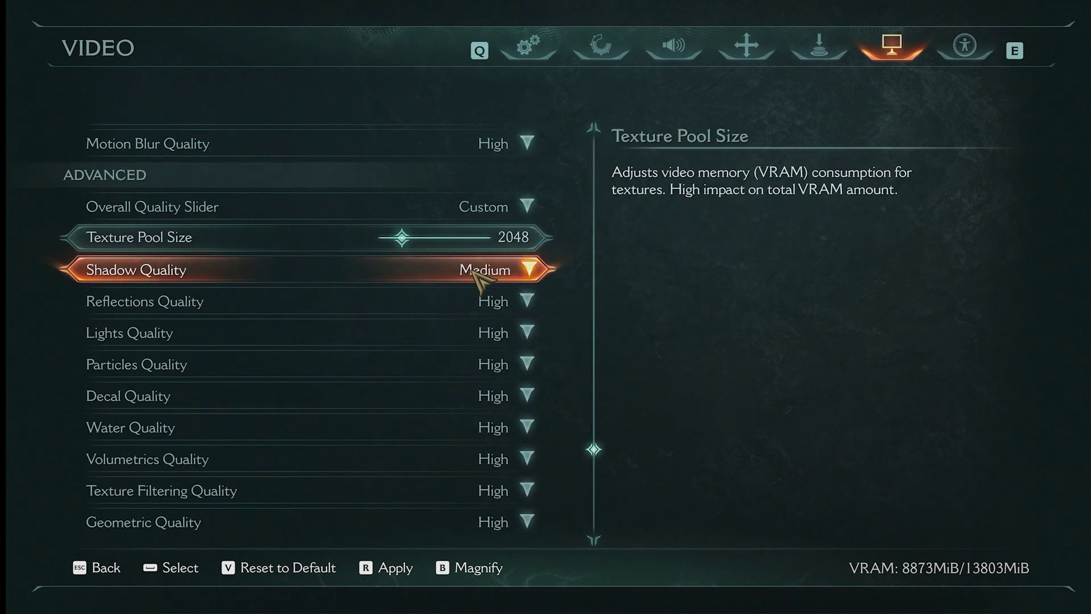
Review the Texture Filtering Quality and Reflections Quality settings, along with the HDR and upscaler settings
scroll(466, 310, down, 4)
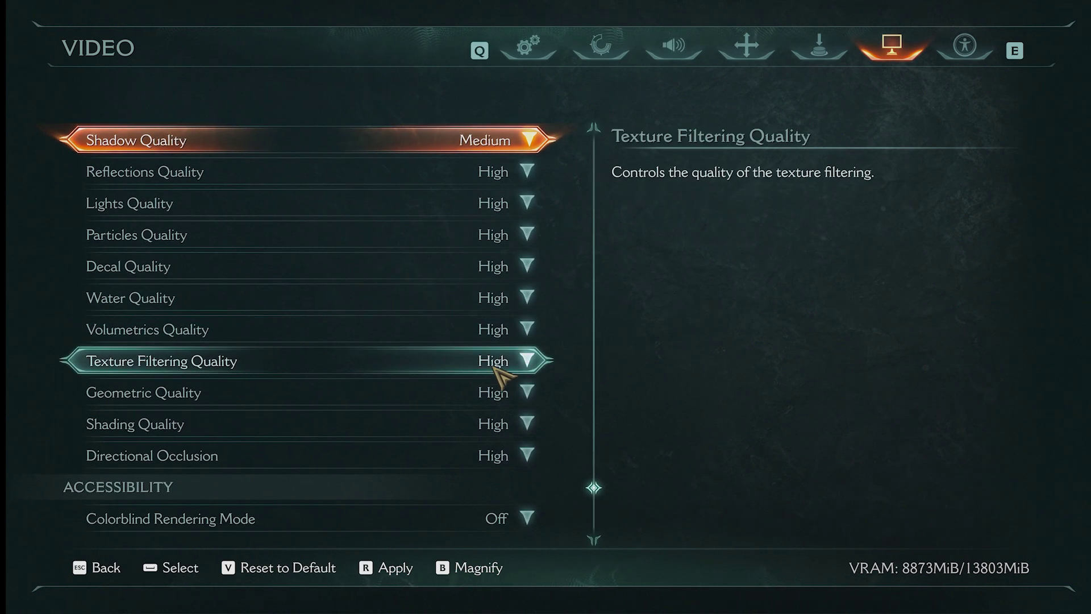
click(494, 368)
click(495, 368)
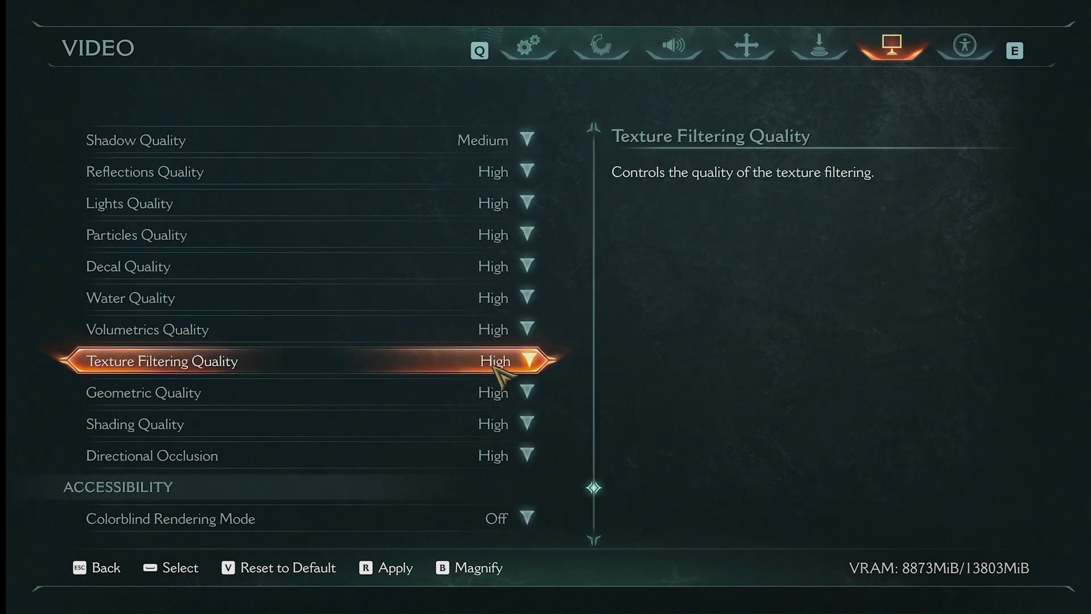
scroll(493, 341, up, 4)
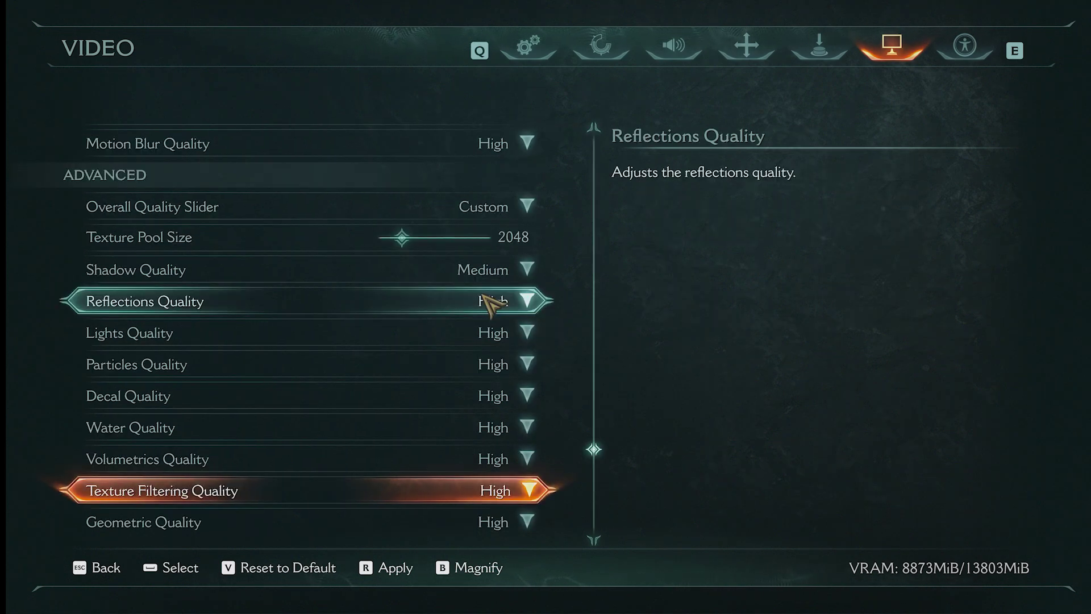
click(486, 299)
click(488, 302)
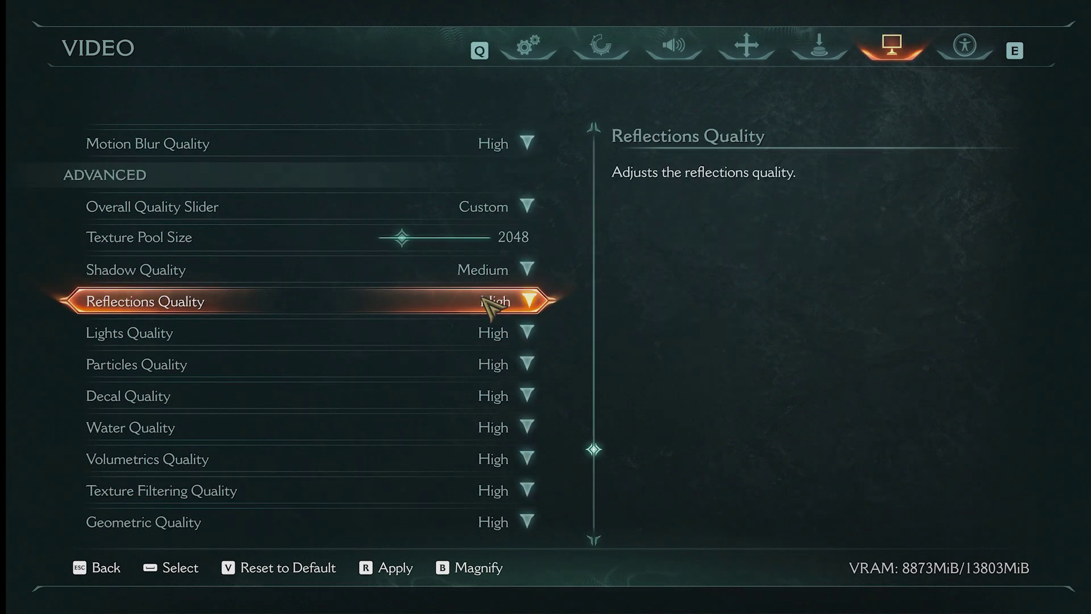
scroll(501, 341, up, 12)
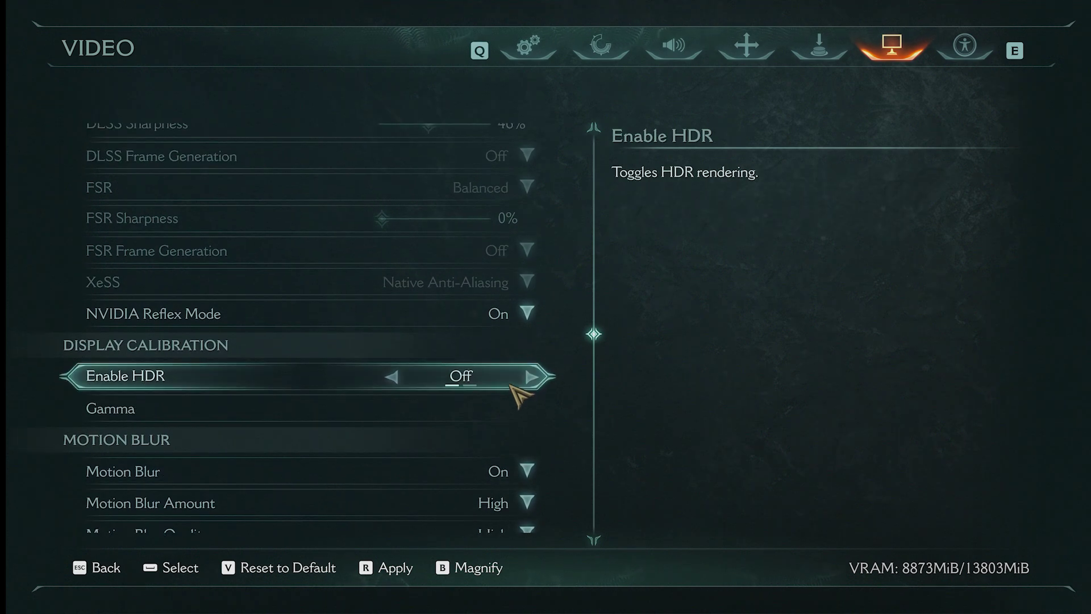
scroll(520, 364, up, 8)
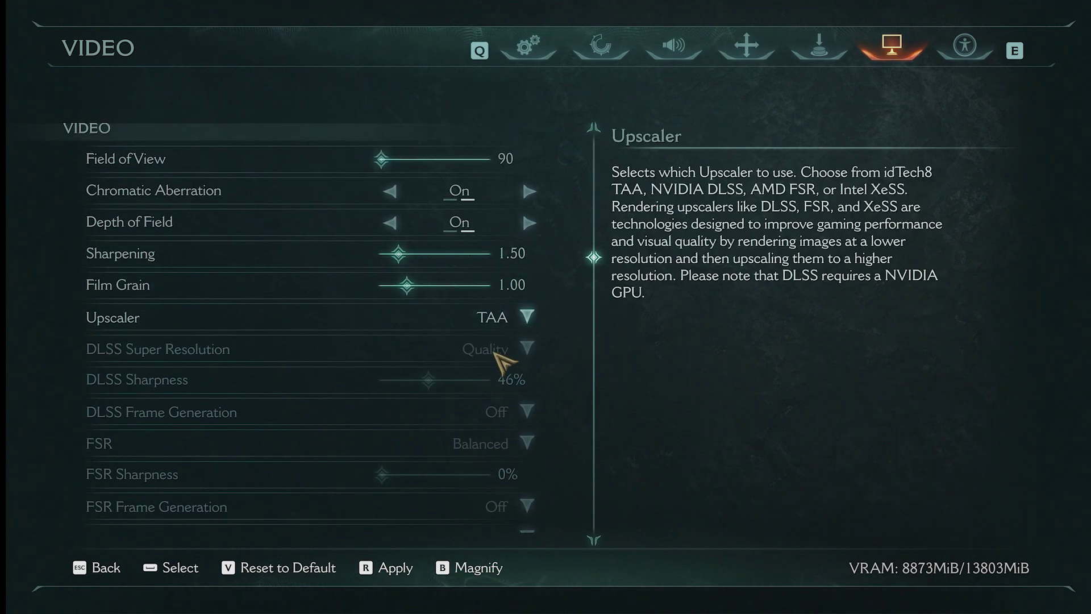
scroll(499, 361, up, 4)
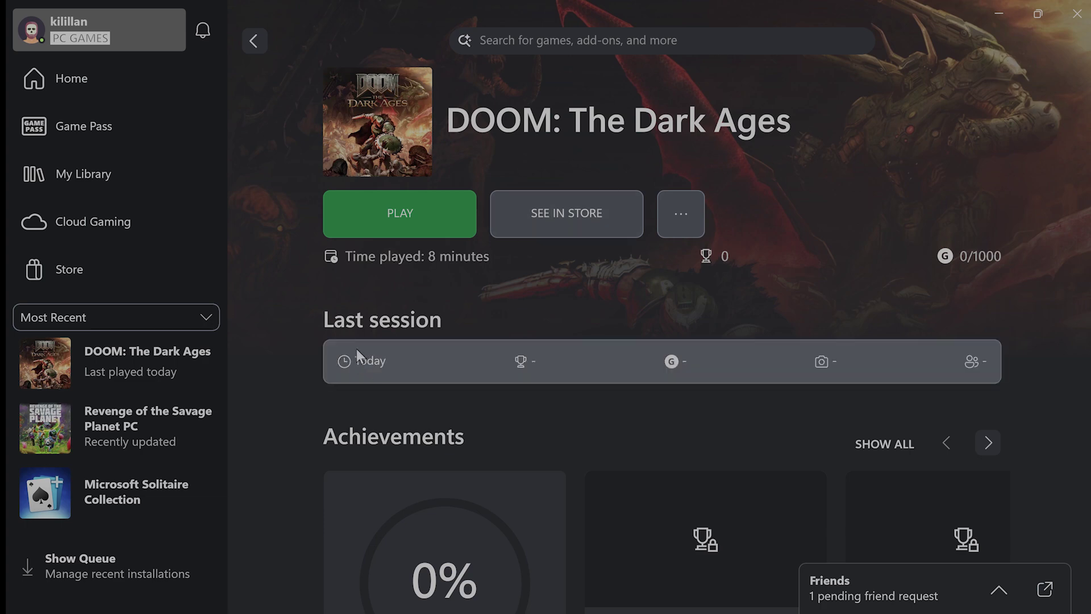
In the Xbox app, view the file management options for DOOM: The Dark Ages, including verify and repair, and close the dialog
right_click(187, 367)
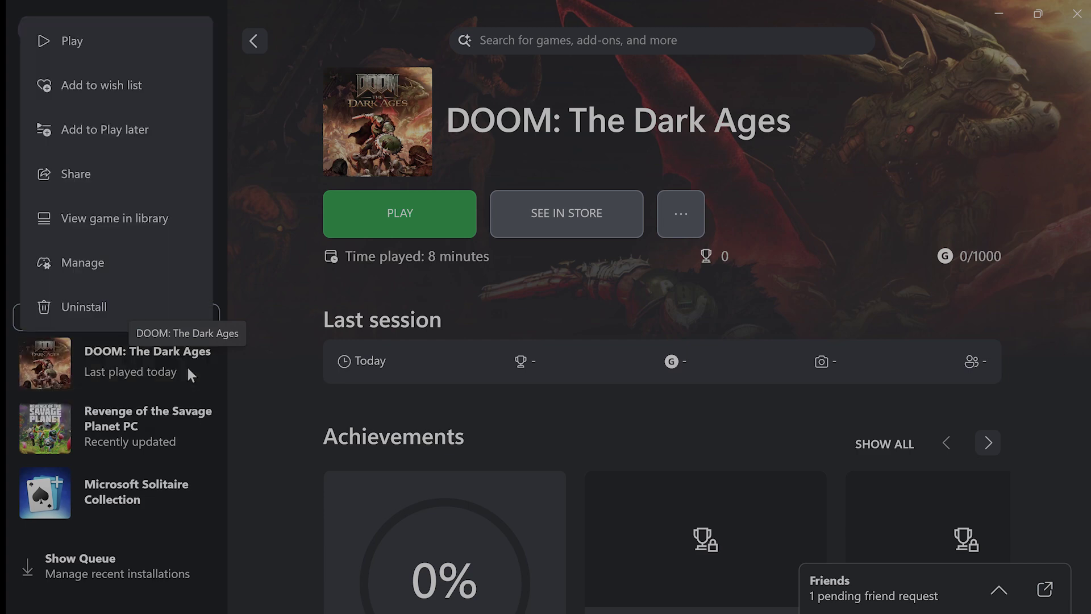
click(149, 261)
click(576, 121)
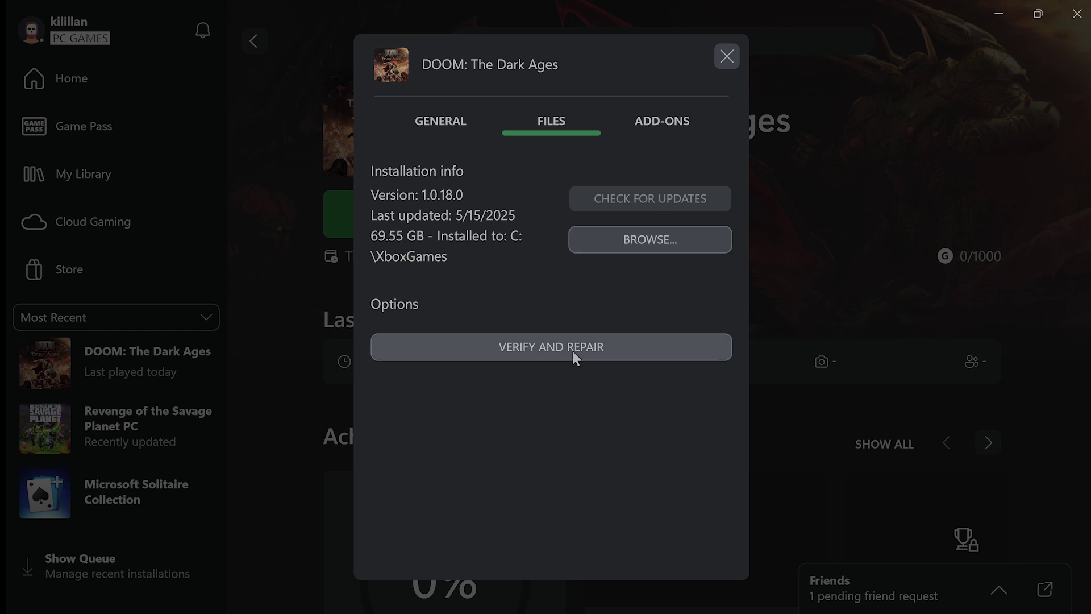
click(727, 59)
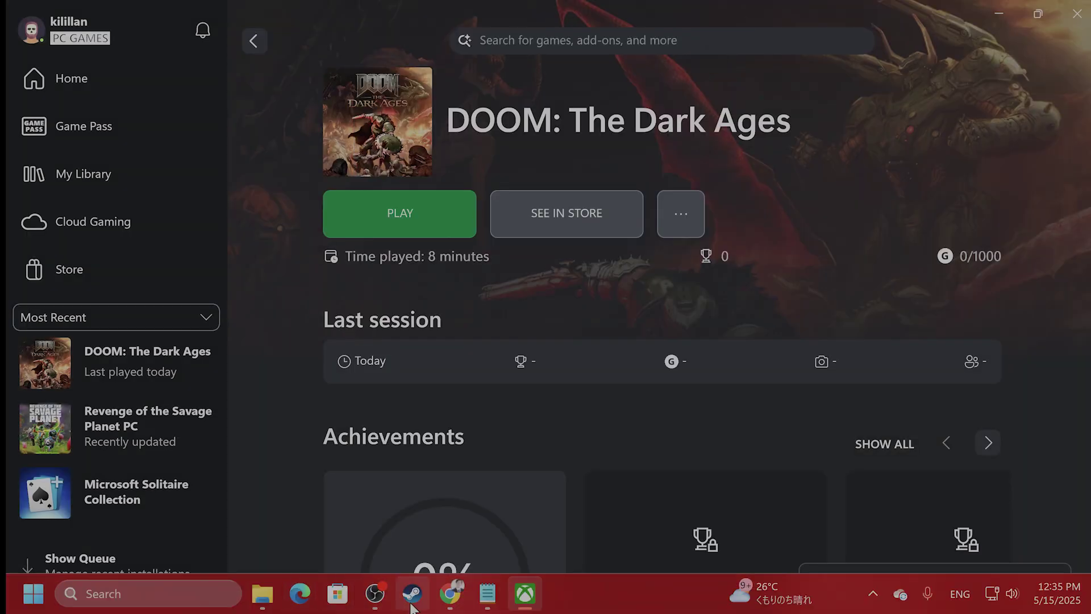
Switch to Steam, view the file verification option in the installed files properties of I'm on Observation Duty 4, and minimise Steam
click(412, 594)
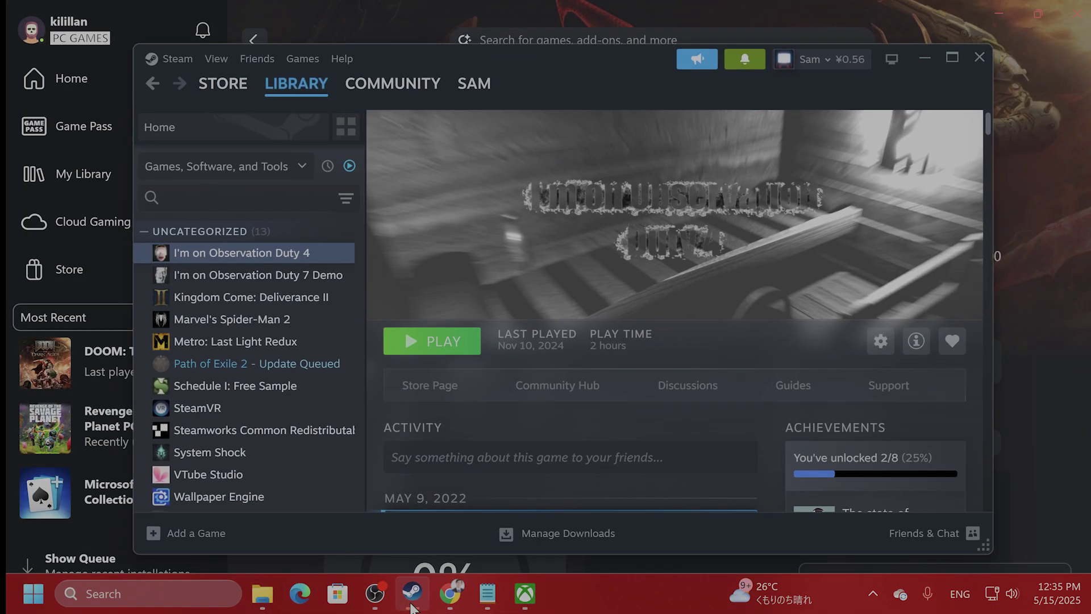
right_click(298, 253)
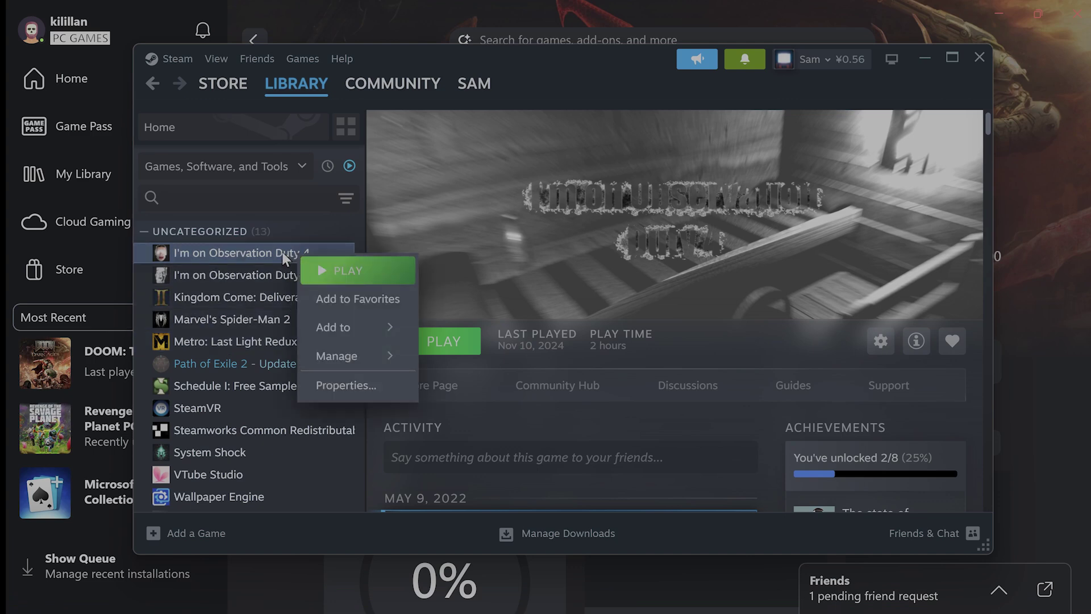
click(346, 384)
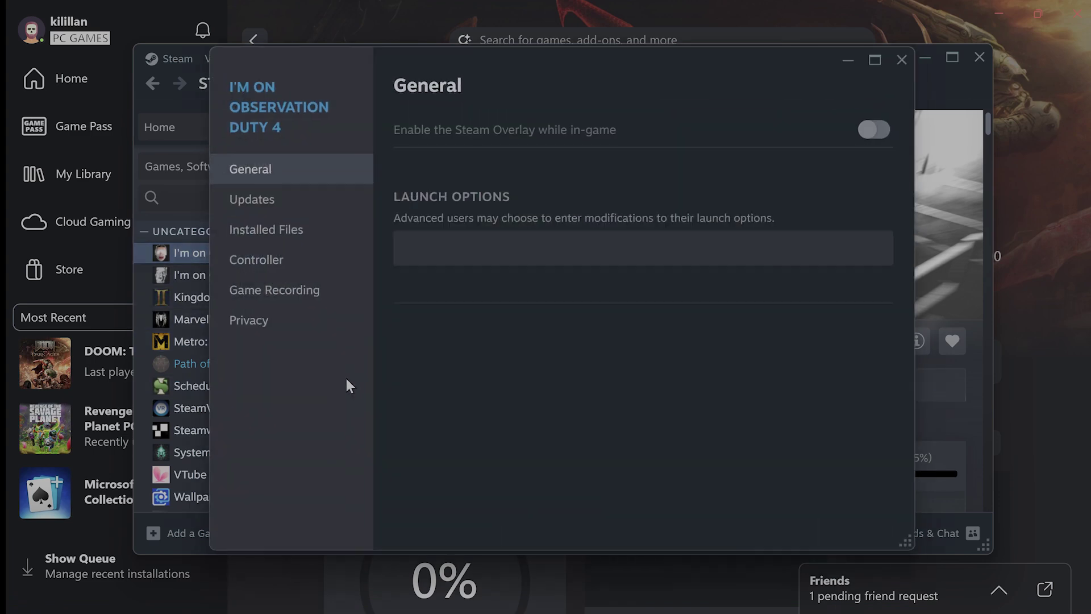
click(310, 232)
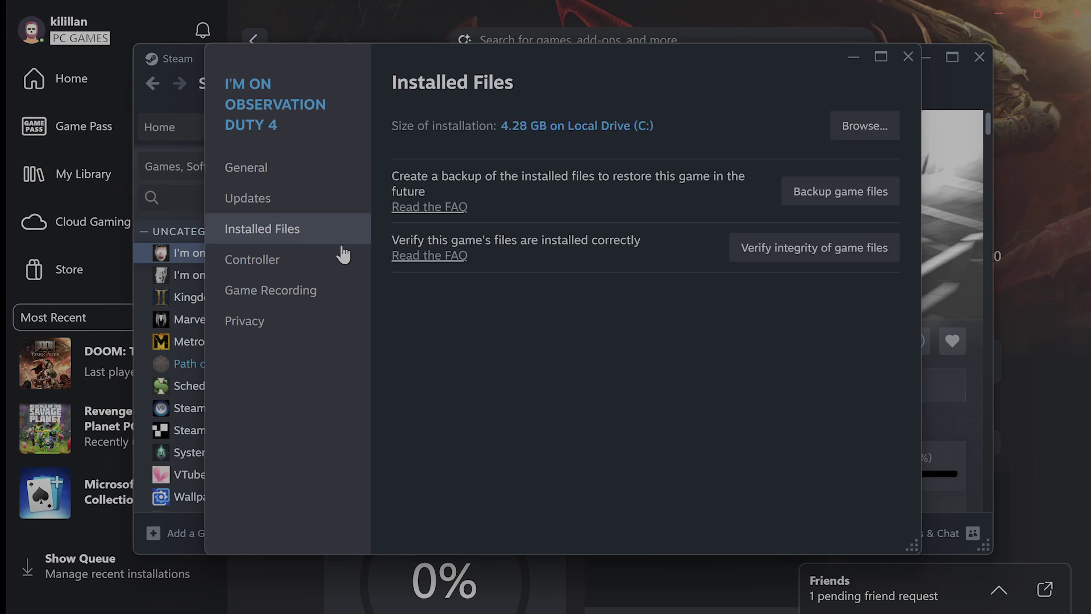
click(782, 262)
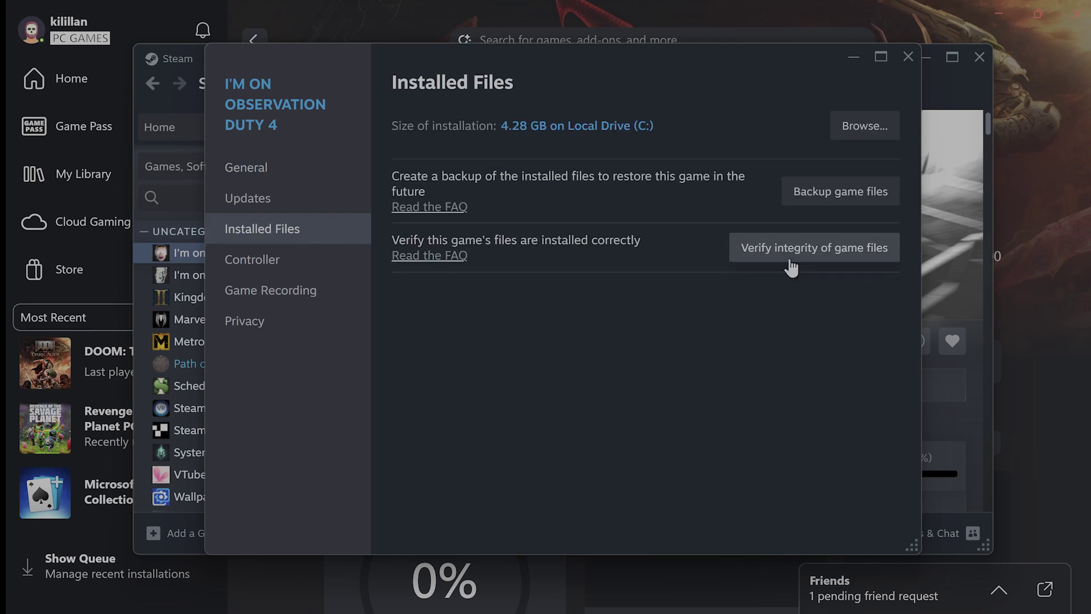
click(908, 57)
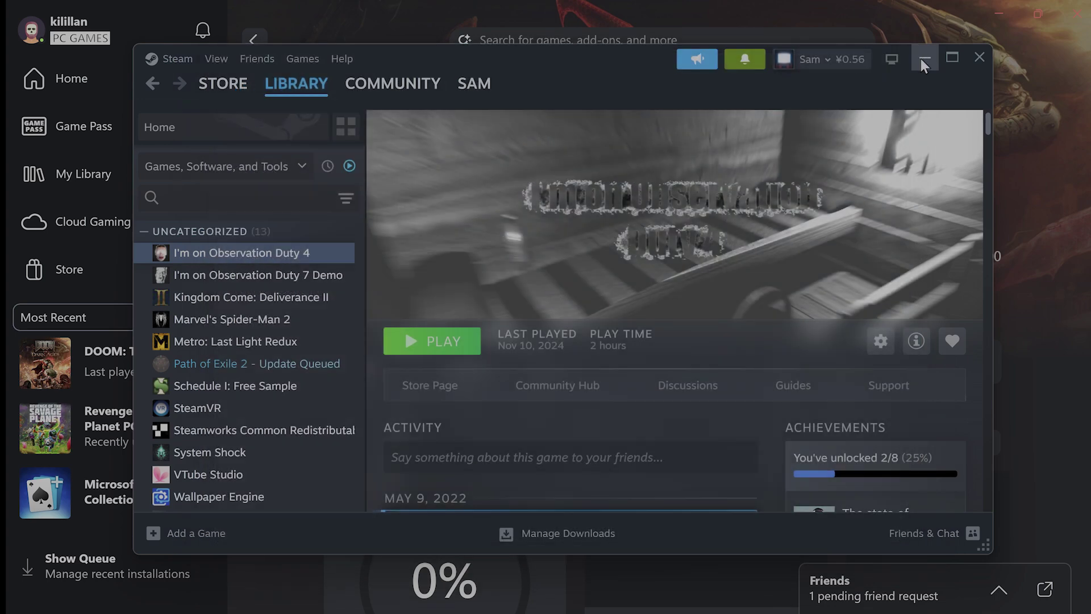
click(923, 57)
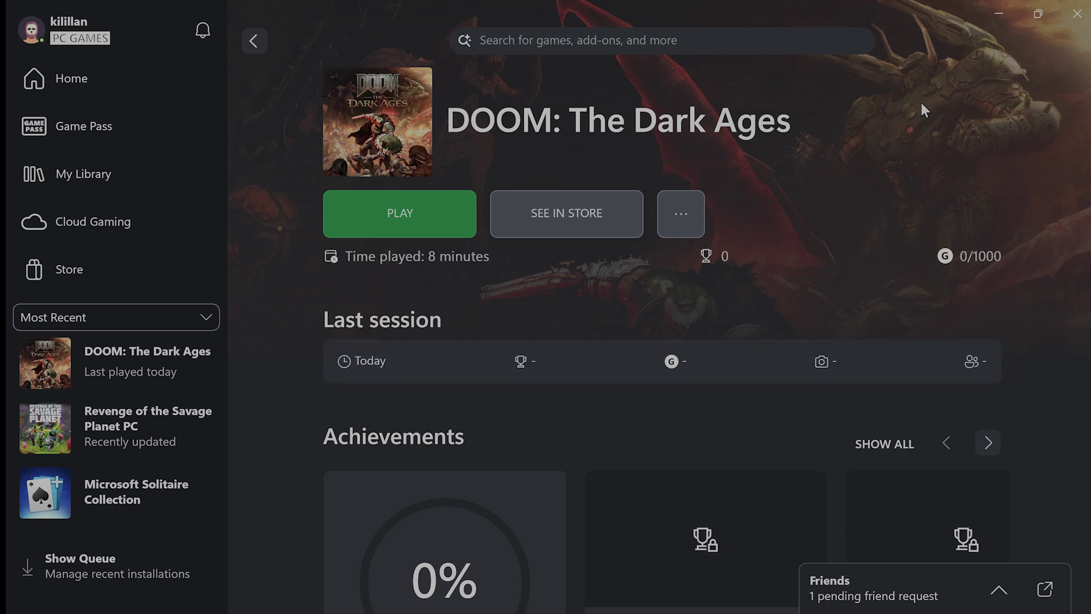
Minimise the Xbox app and open the Microsoft Store through a Windows search for "microsoft store"
click(994, 23)
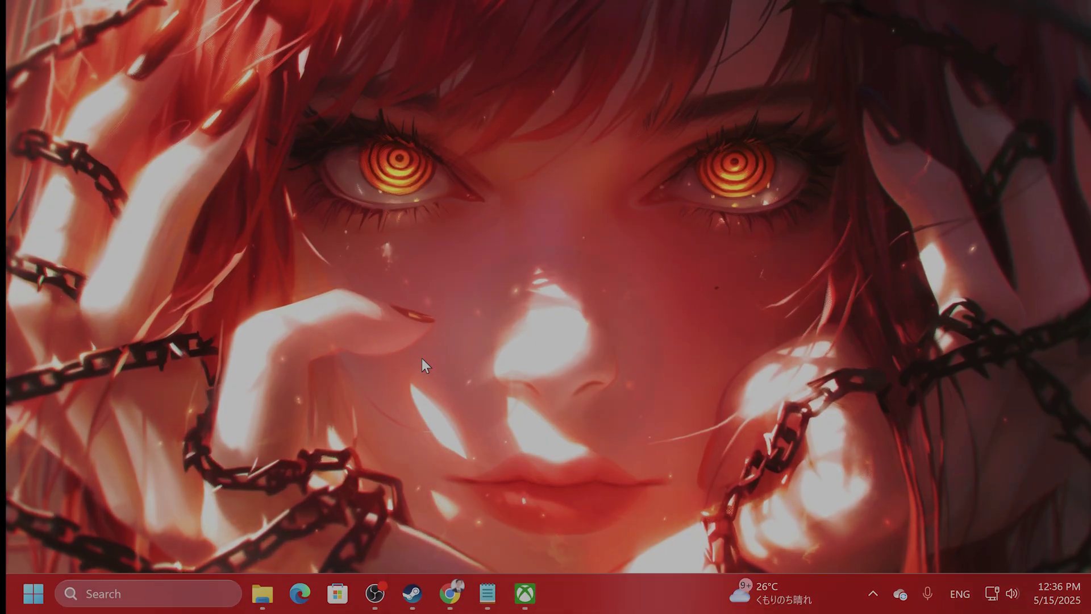
click(192, 601)
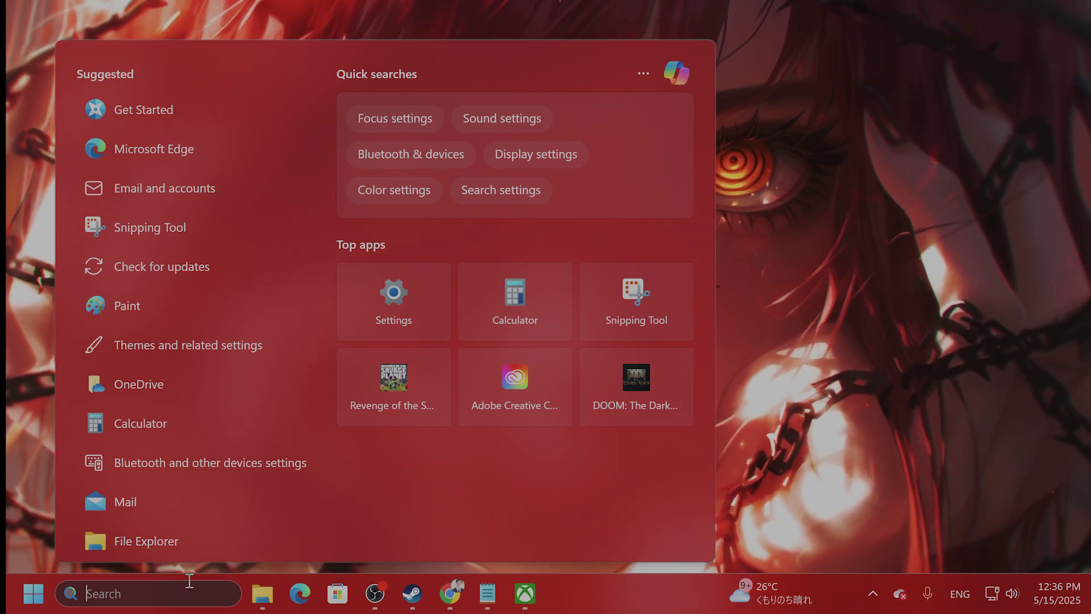
text(microsoft store)
key(Return)
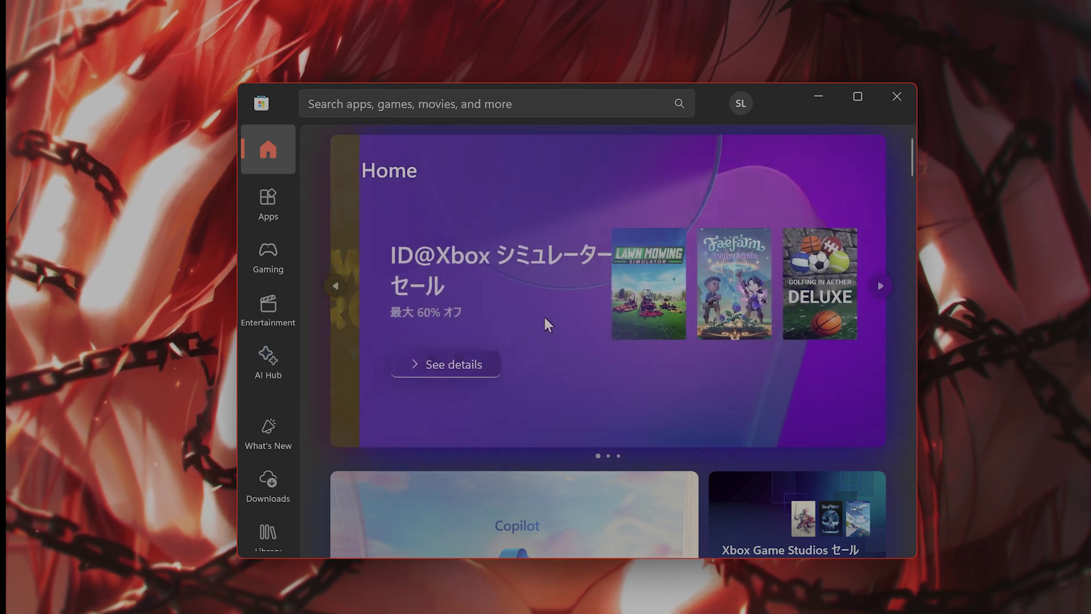
Search the store for "xbox accessories" and open the Xbox Accessories app page
click(527, 105)
text(xbox)
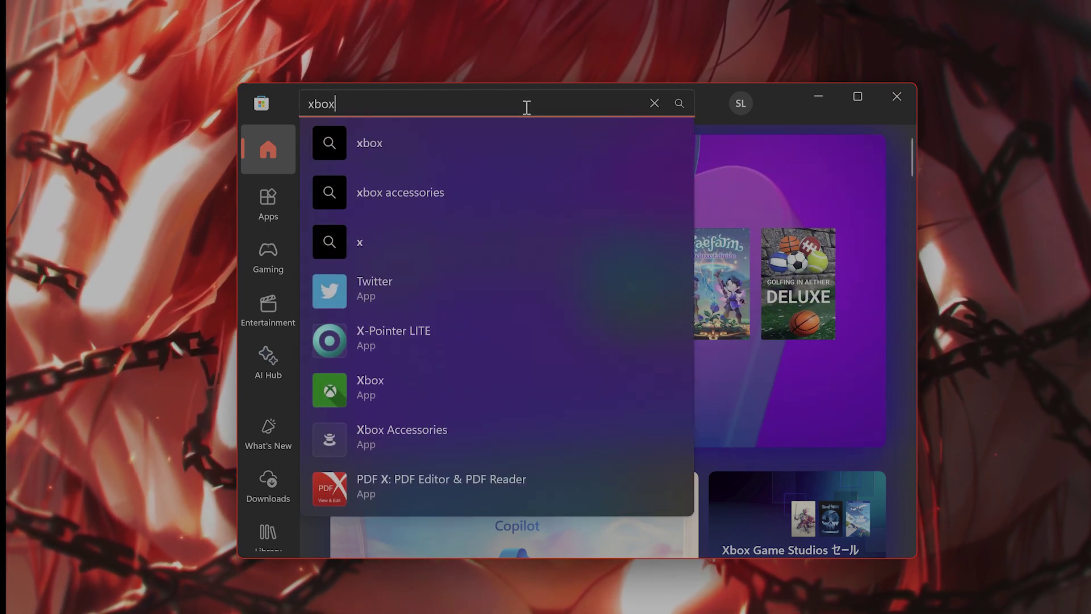
click(514, 187)
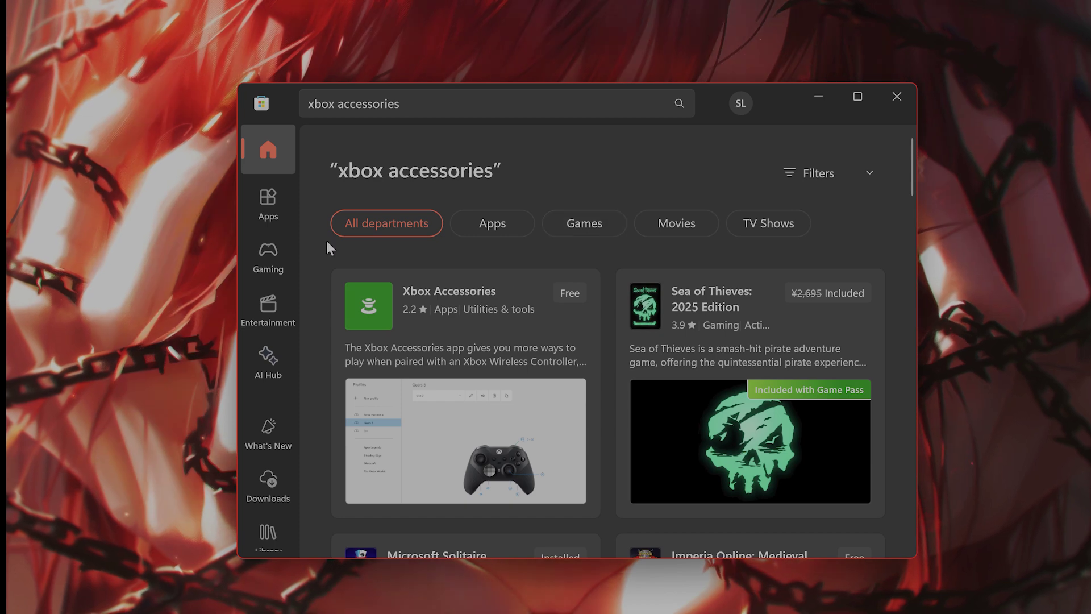
click(552, 316)
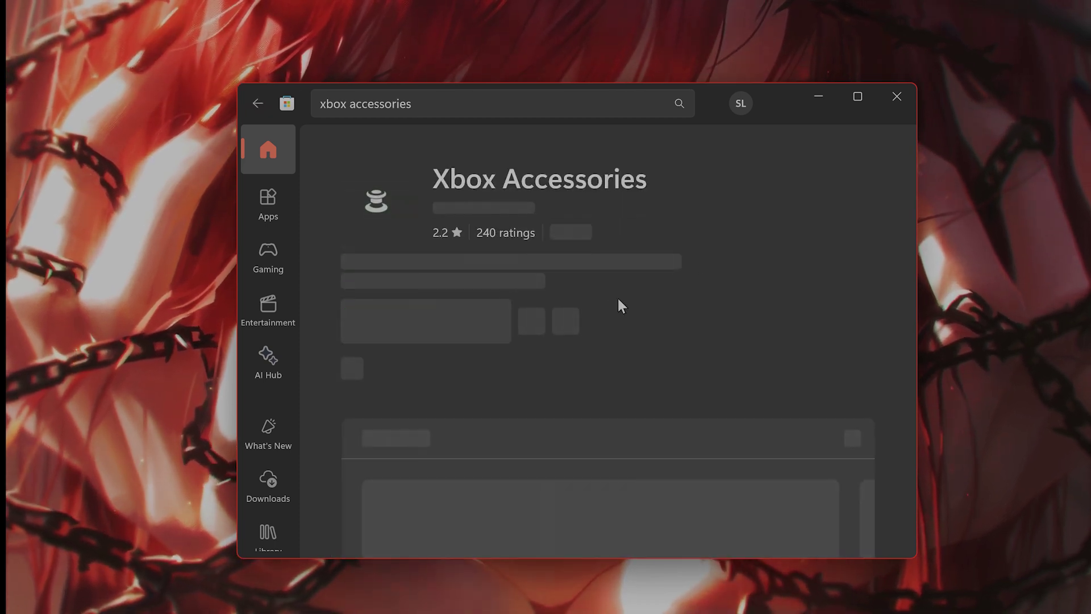
scroll(691, 339, down, 4)
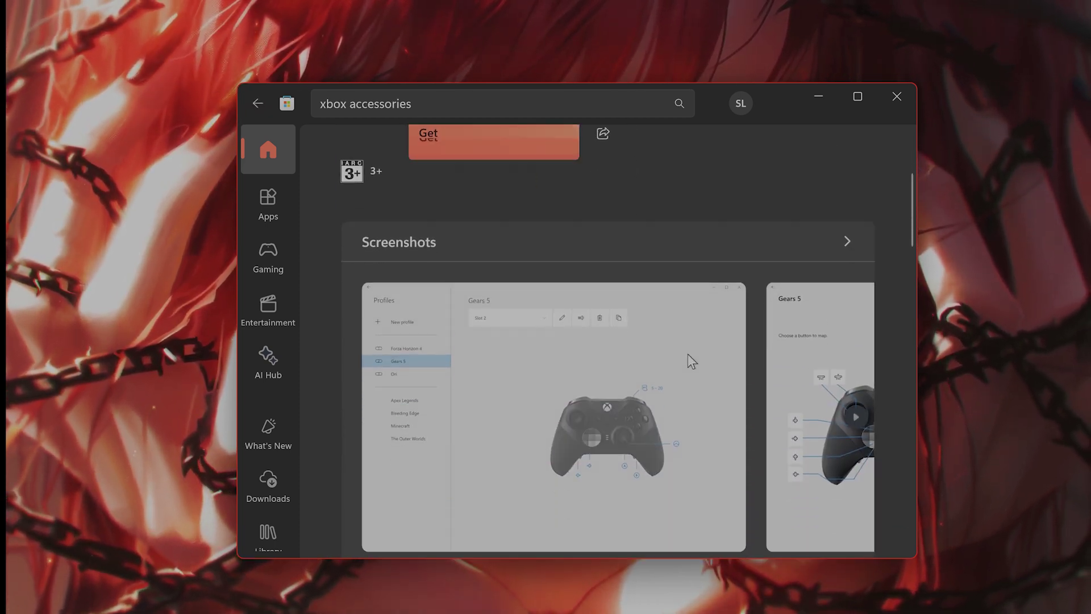
Look over the Xbox Accessories app page in the Microsoft Store and minimise the store
scroll(671, 364, up, 3)
scroll(667, 361, down, 2)
scroll(662, 362, up, 2)
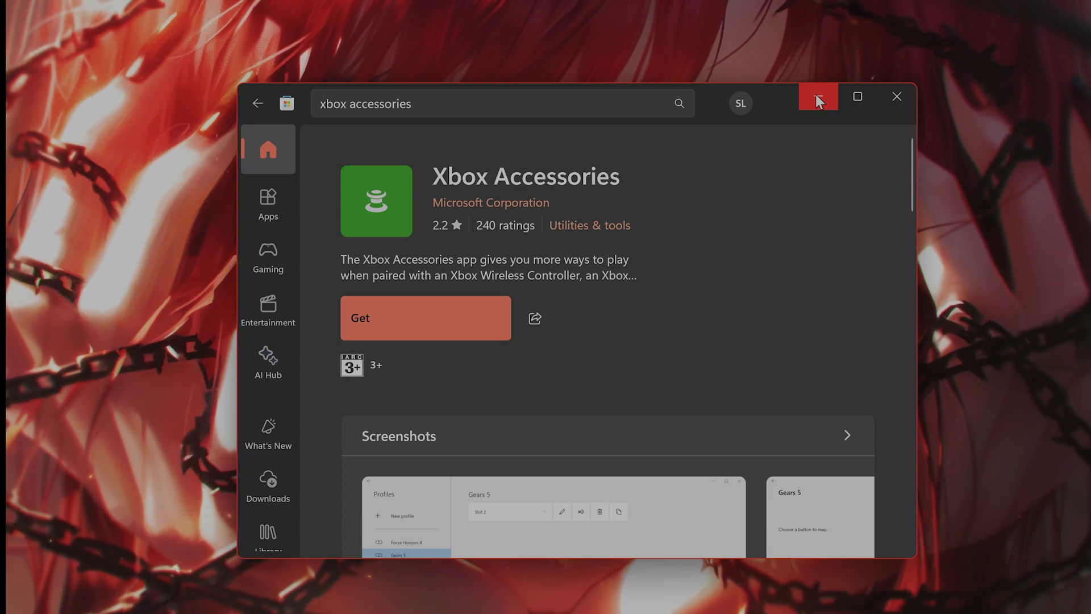
click(819, 97)
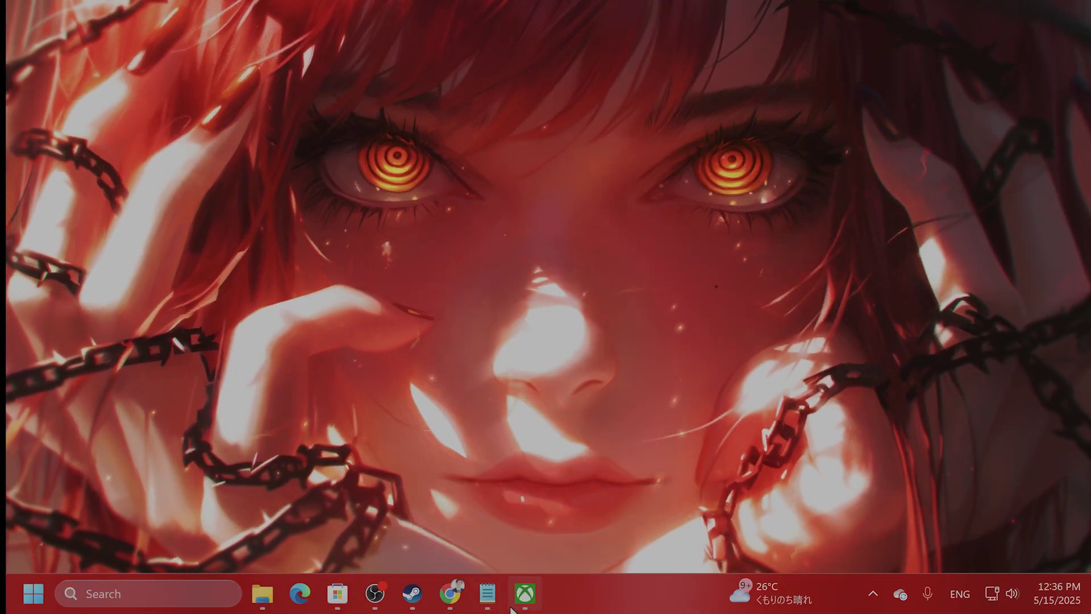
Open Device Manager by finding Run through the Windows search and running devmgmt.msc
mouse_move(602, 448)
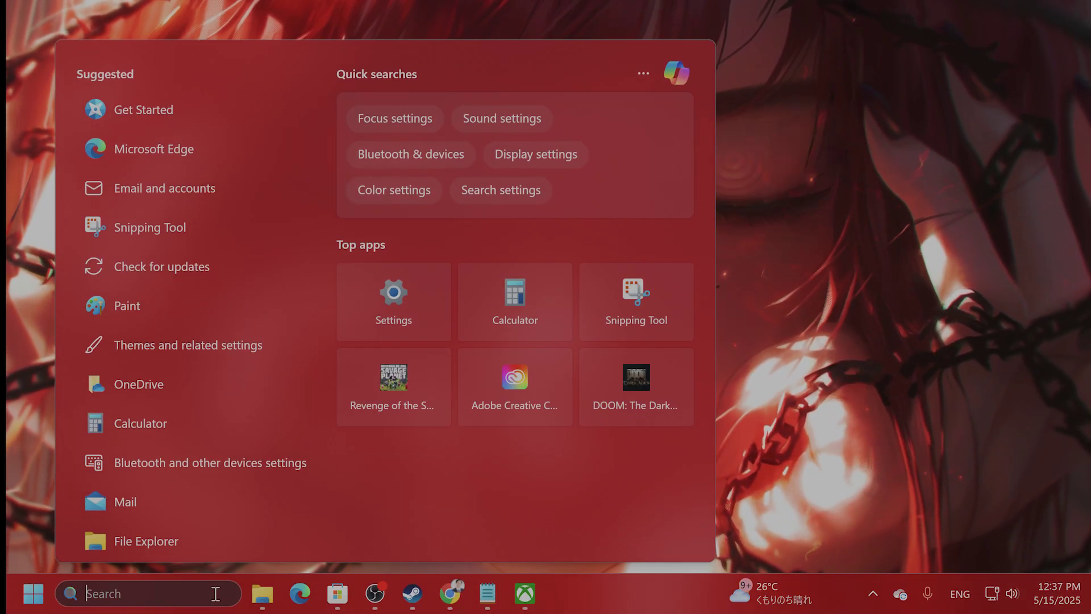
text(run)
key(Return)
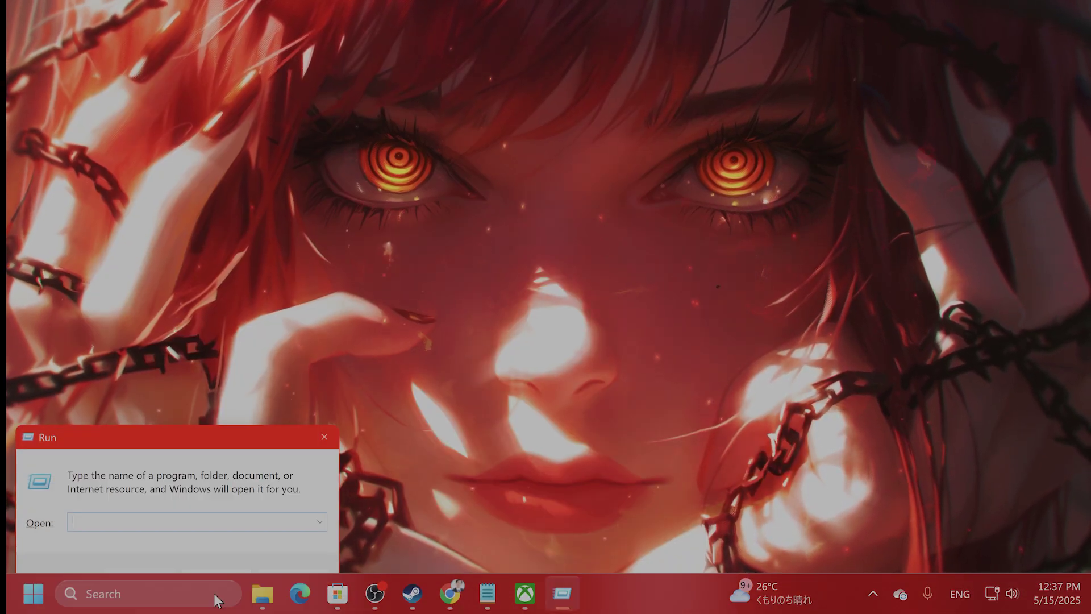
text(d)
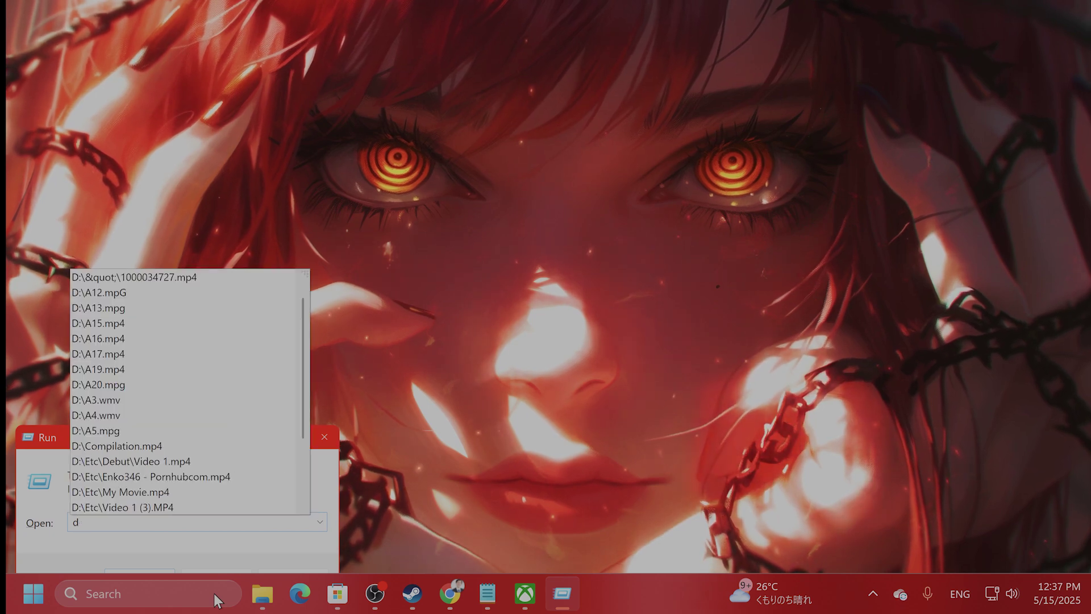
text(ev)
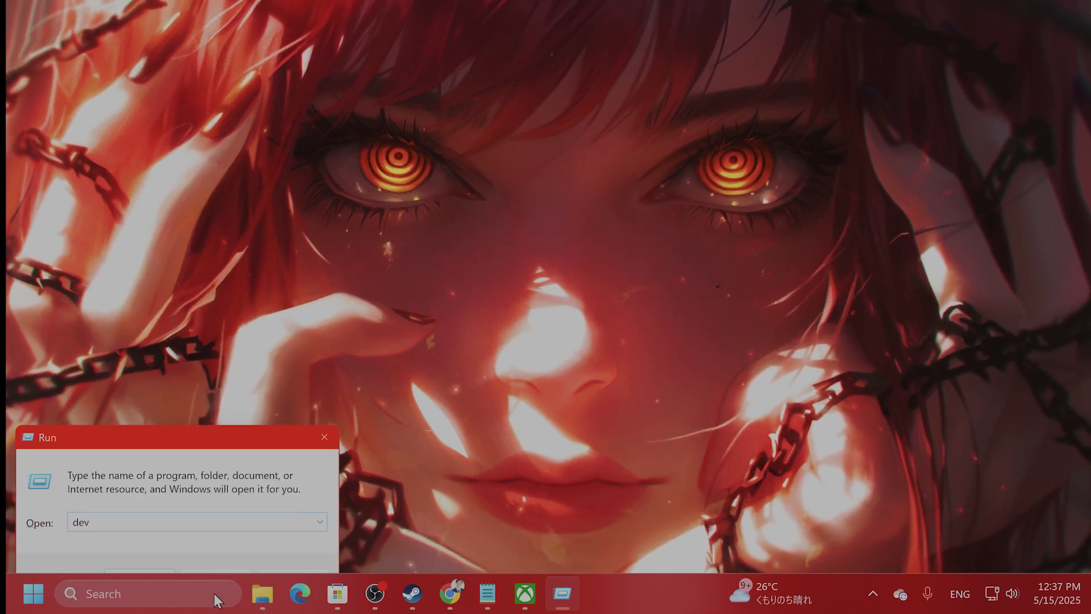
text(mgmt.msc)
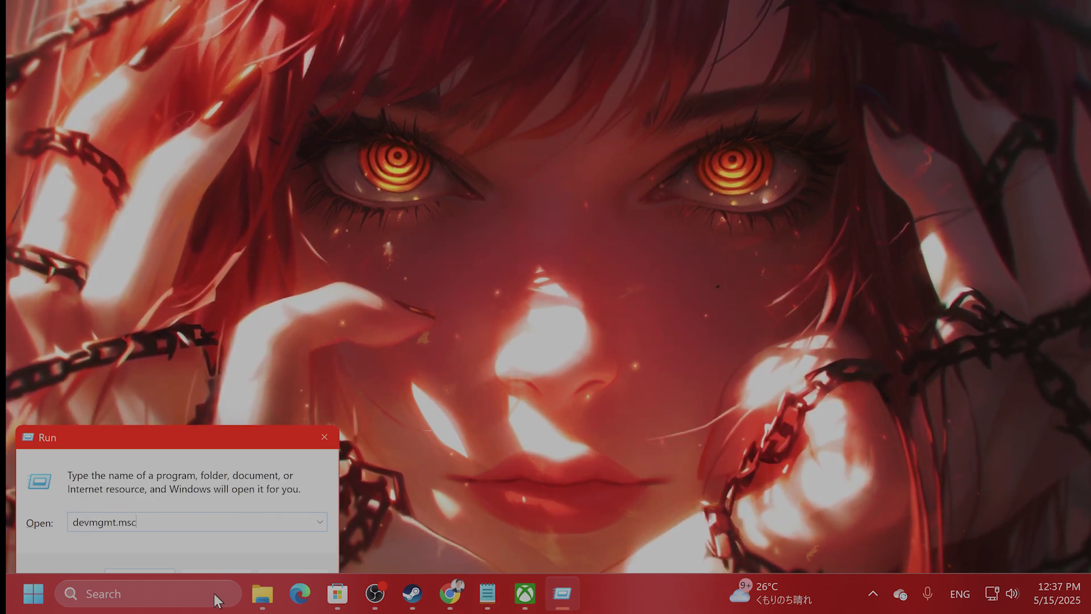
key(Return)
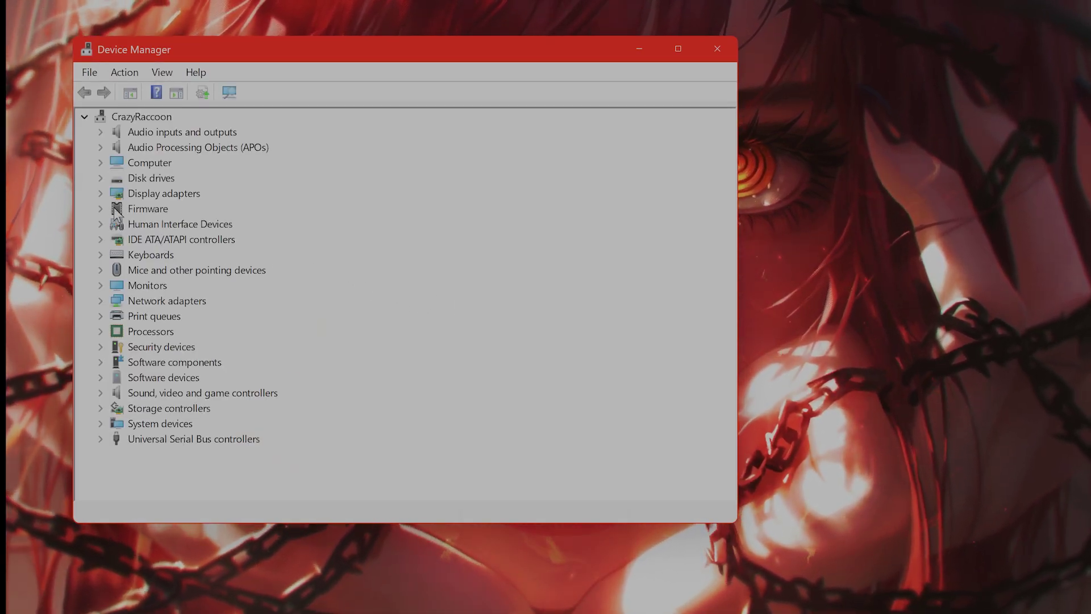
Expand the display adapters and view the available actions for the NVIDIA GeForce RTX 4080
click(102, 193)
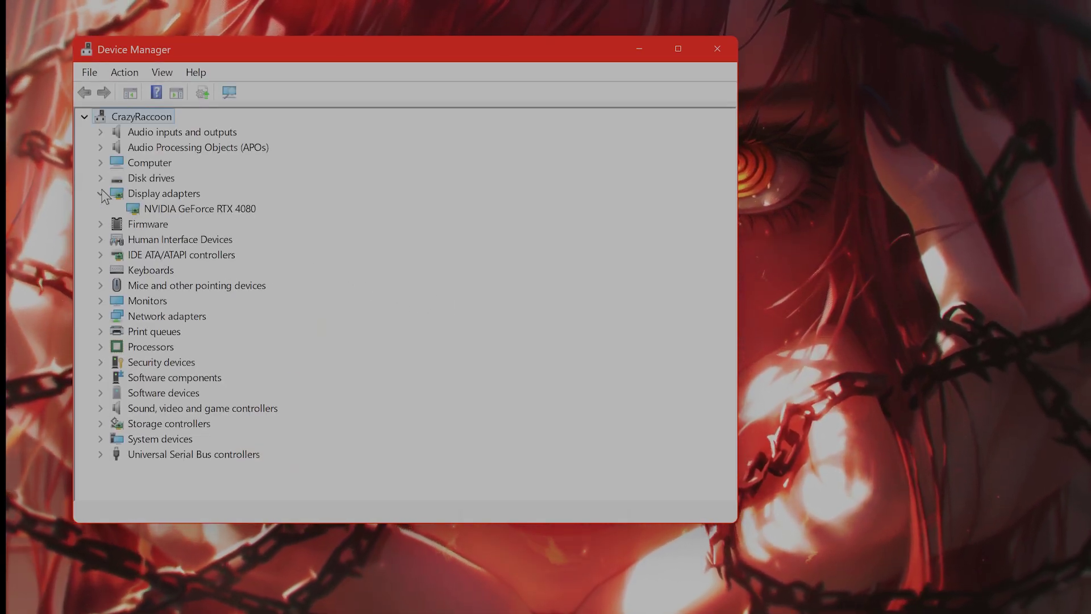
click(214, 210)
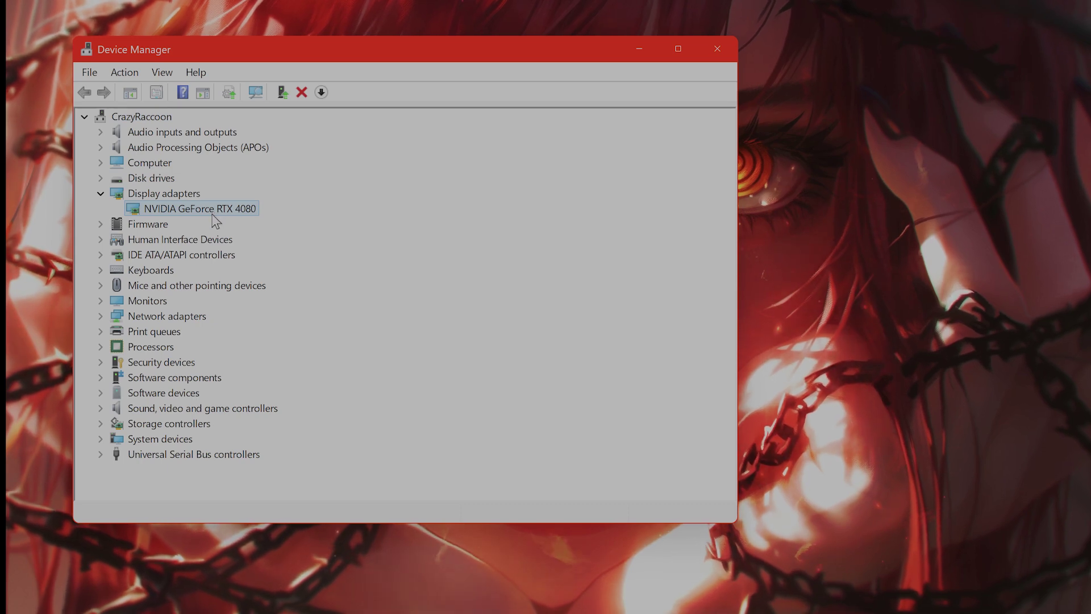
right_click(251, 215)
click(343, 207)
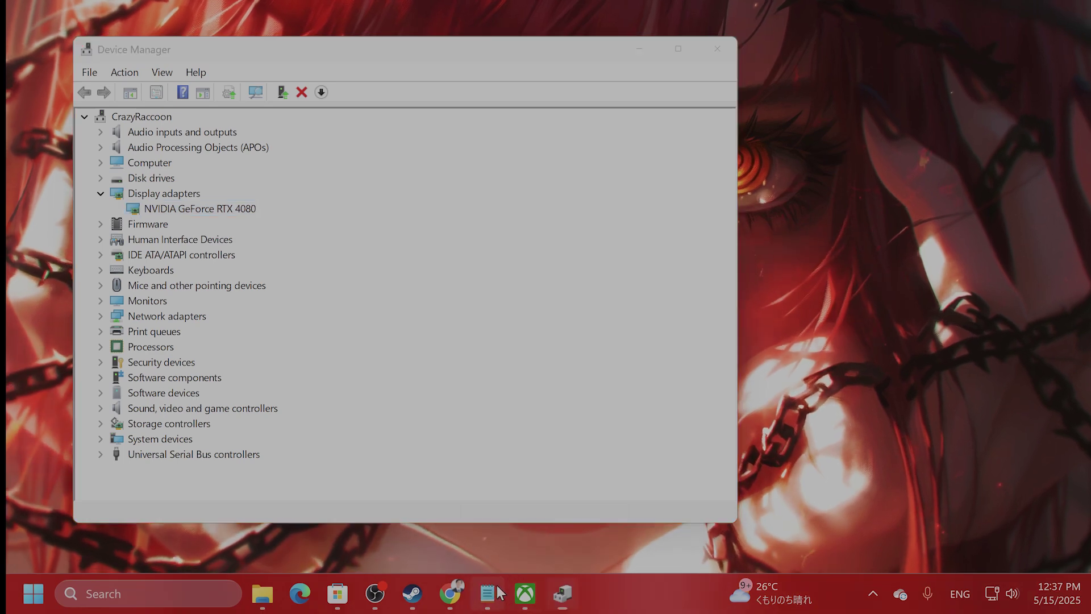
Switch to Notepad and append "+r_mode -1 +r_customWidth 1280 +r_customHeight 720 +r_fullscreen 0" to the +com_skipIntroVideo 1 note
click(487, 593)
click(235, 76)
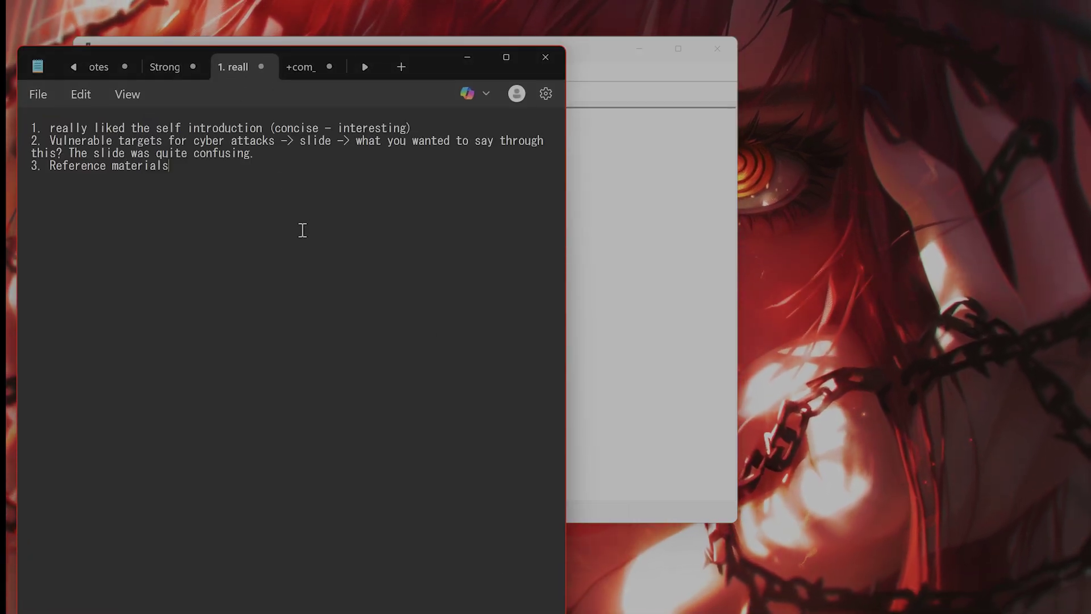
click(298, 70)
click(237, 70)
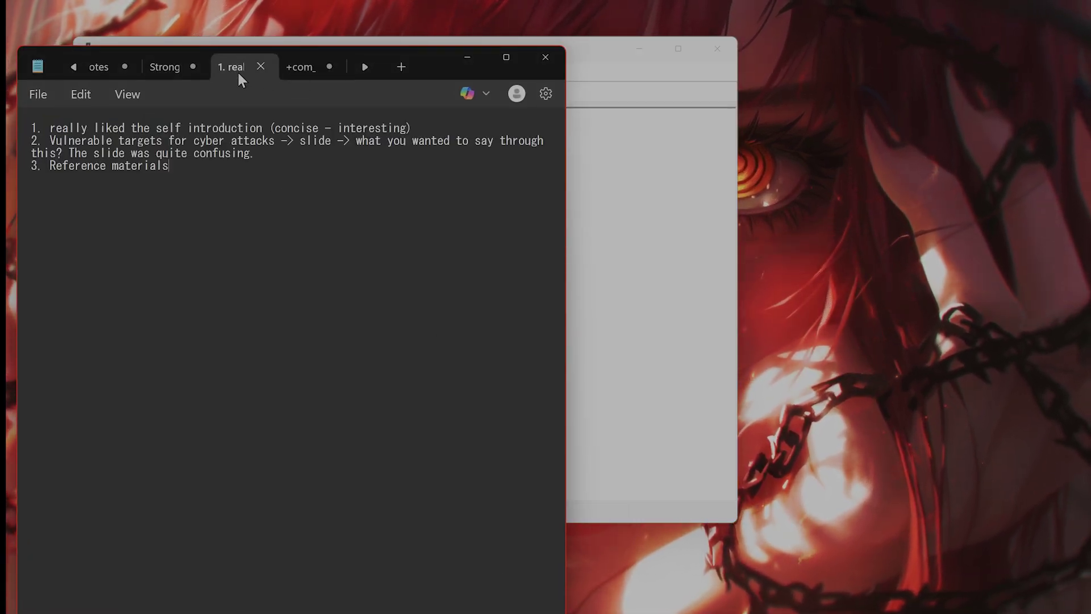
click(311, 73)
click(210, 164)
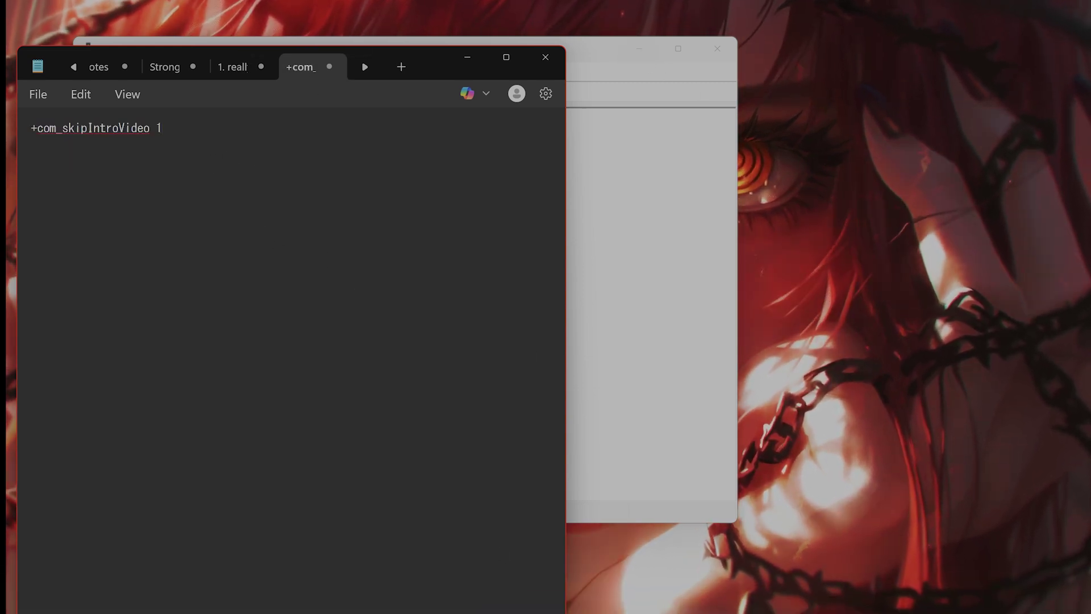
text(+r_mode -1 +r_customWidth 1280 +r_customHeight 720 +r_fullscreen 0)
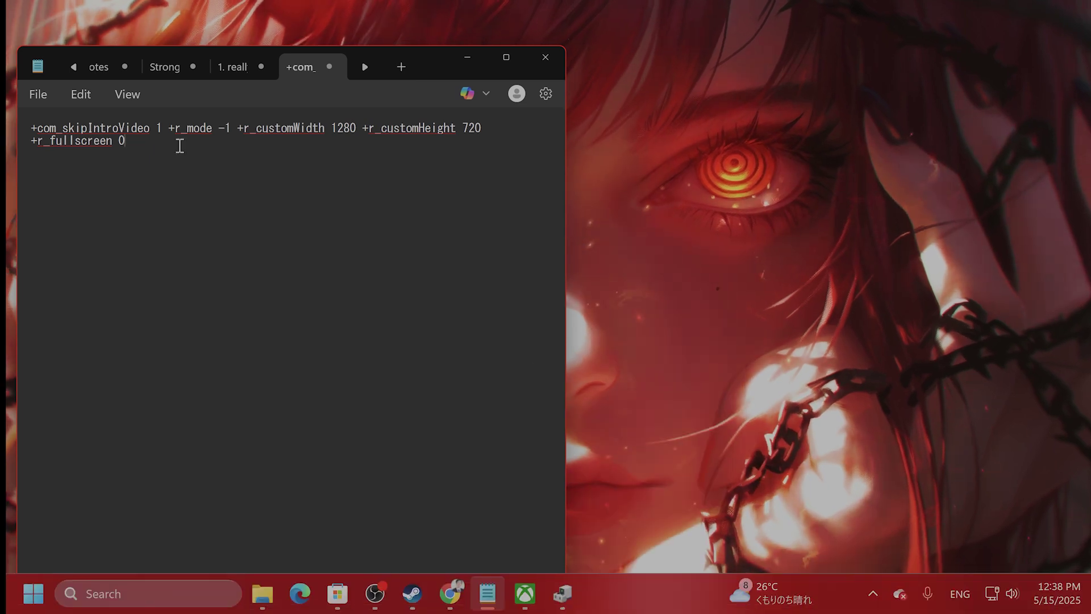
Copy the complete launch options text from the note, from +com_skipIntroVideo 1 to +r_fullscreen 0
drag(156, 154, 27, 121)
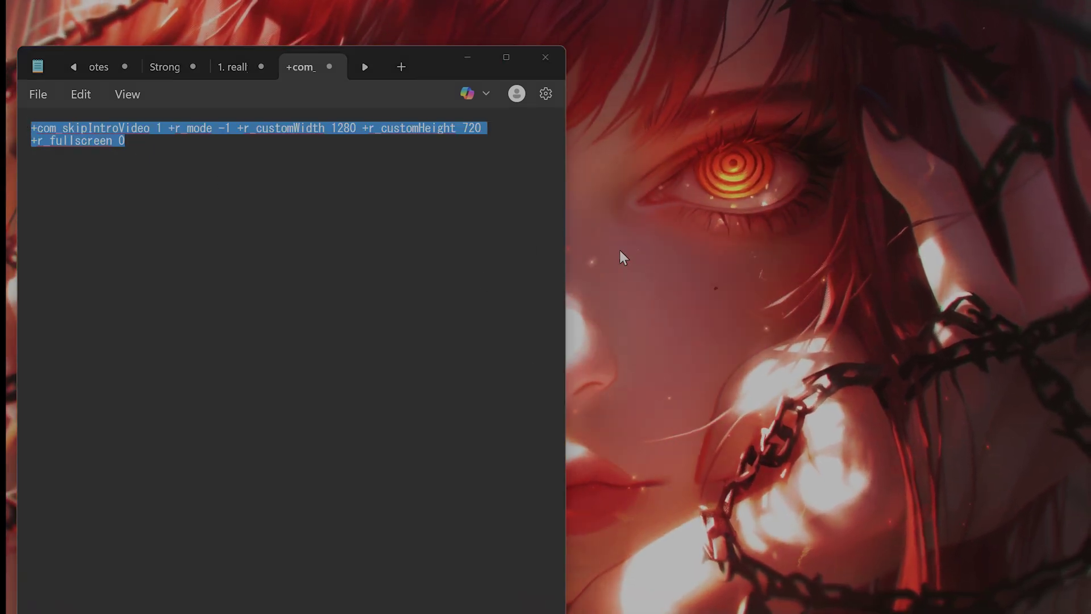
click(435, 473)
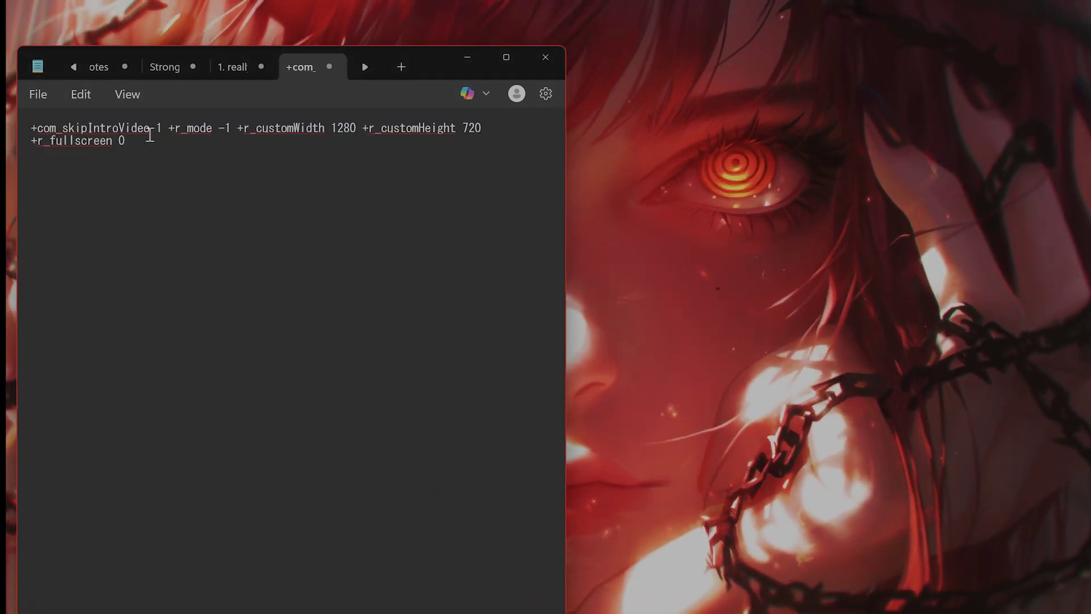
drag(212, 159, 30, 125)
key(ctrl+c)
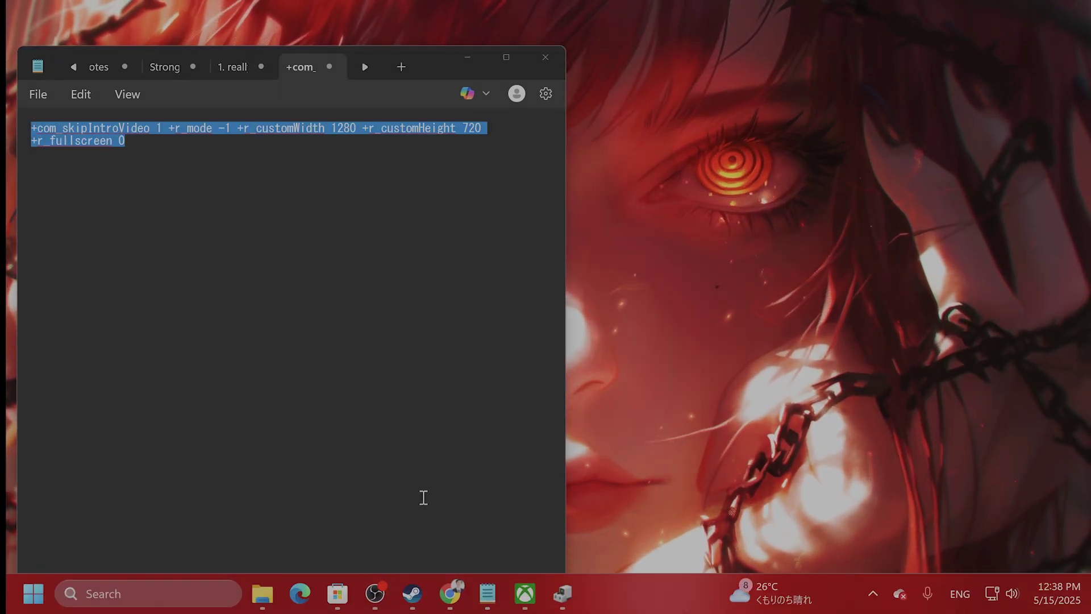
Switch to Steam and paste the copied text into the launch options of I'm on Observation Duty 4
click(413, 592)
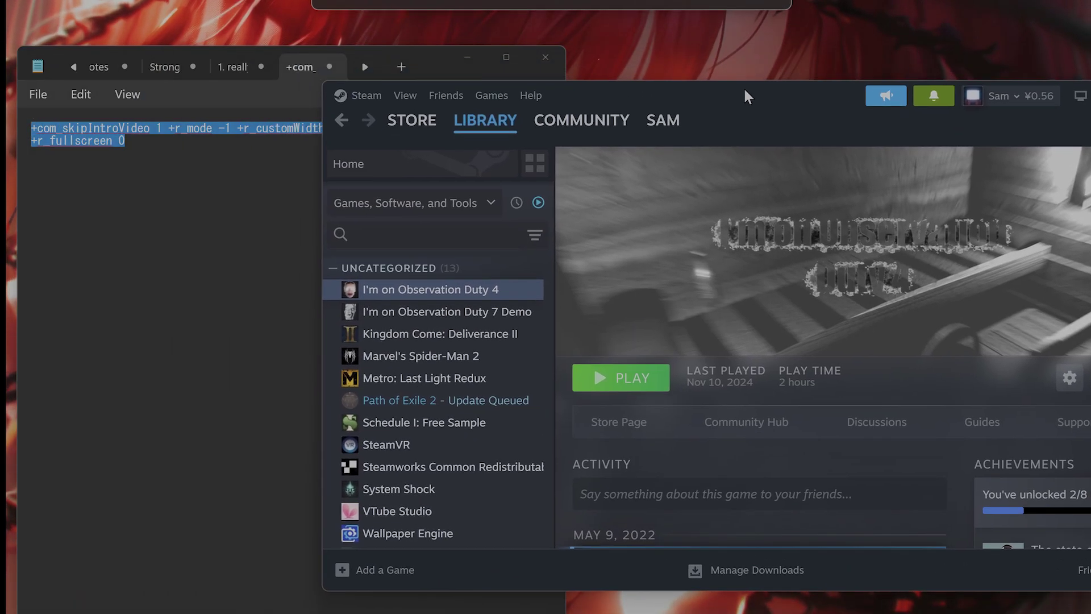
drag(743, 97, 681, 75)
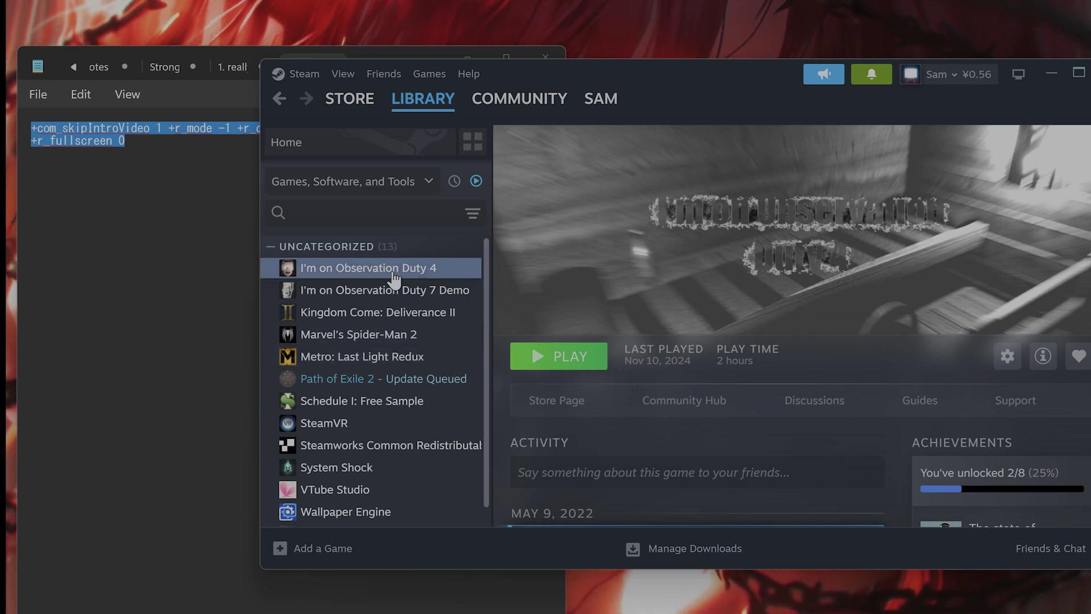
click(138, 160)
click(756, 77)
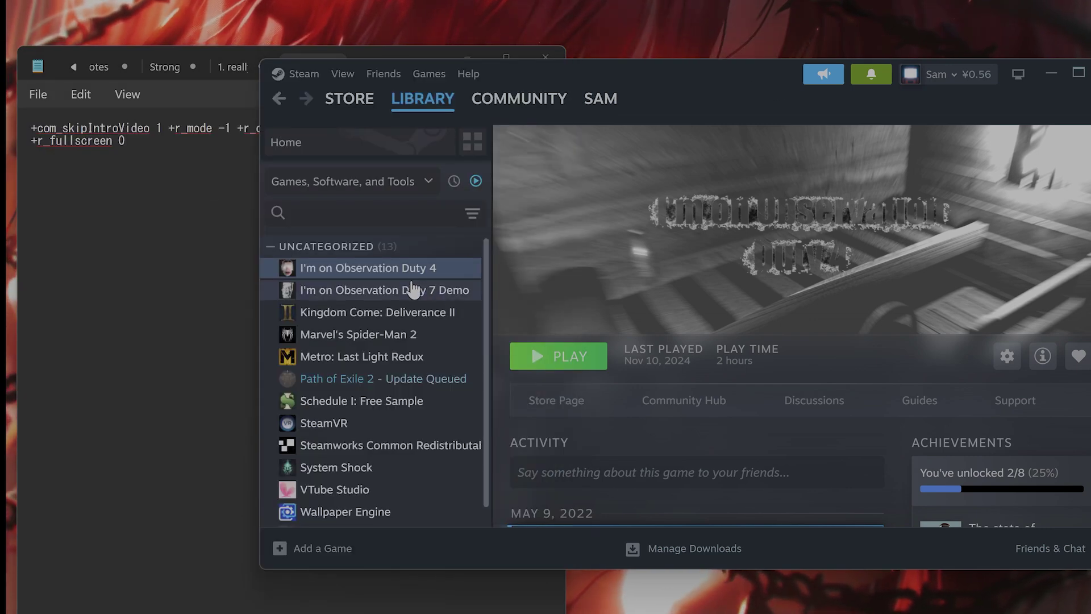
right_click(385, 278)
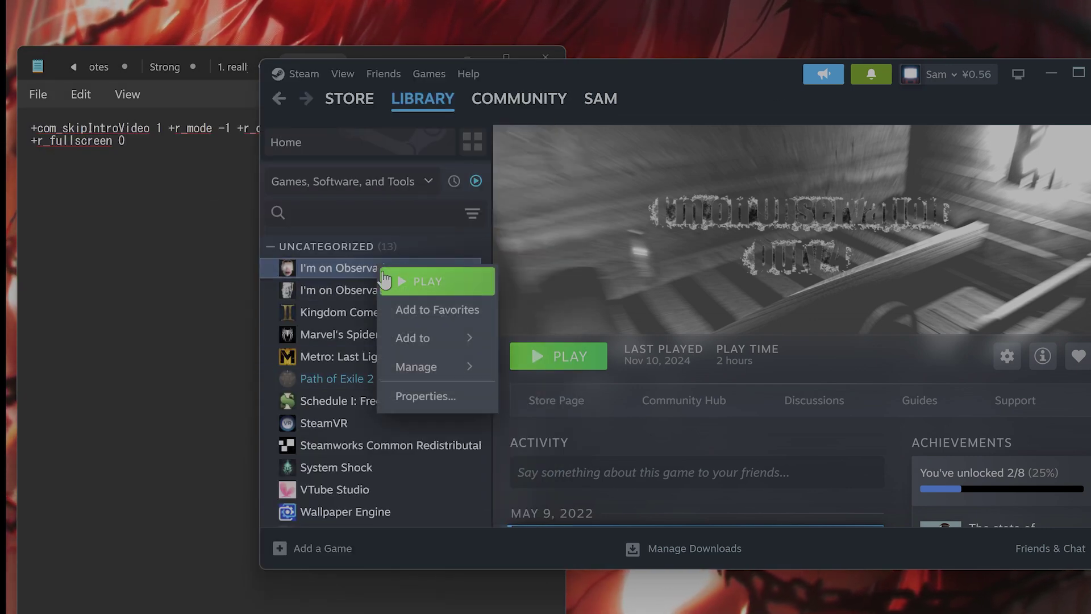
click(435, 396)
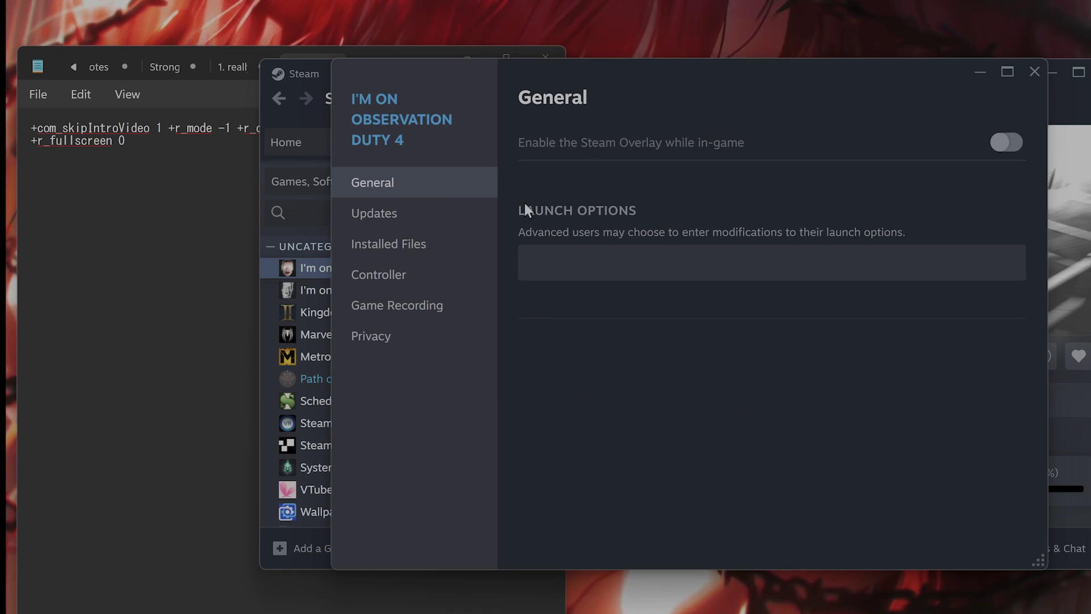
click(556, 269)
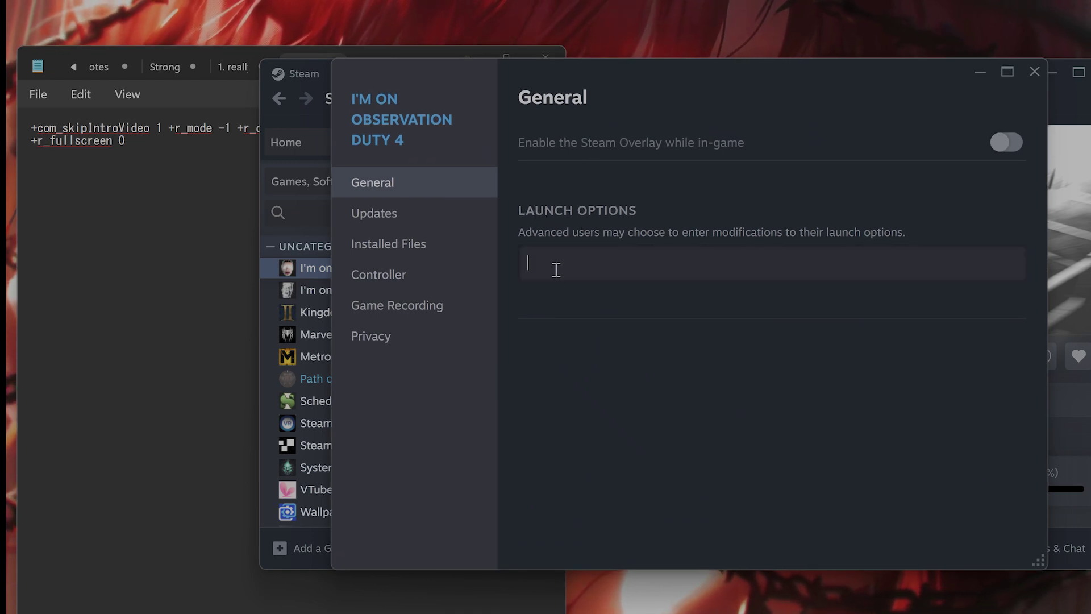
key(ctrl+v)
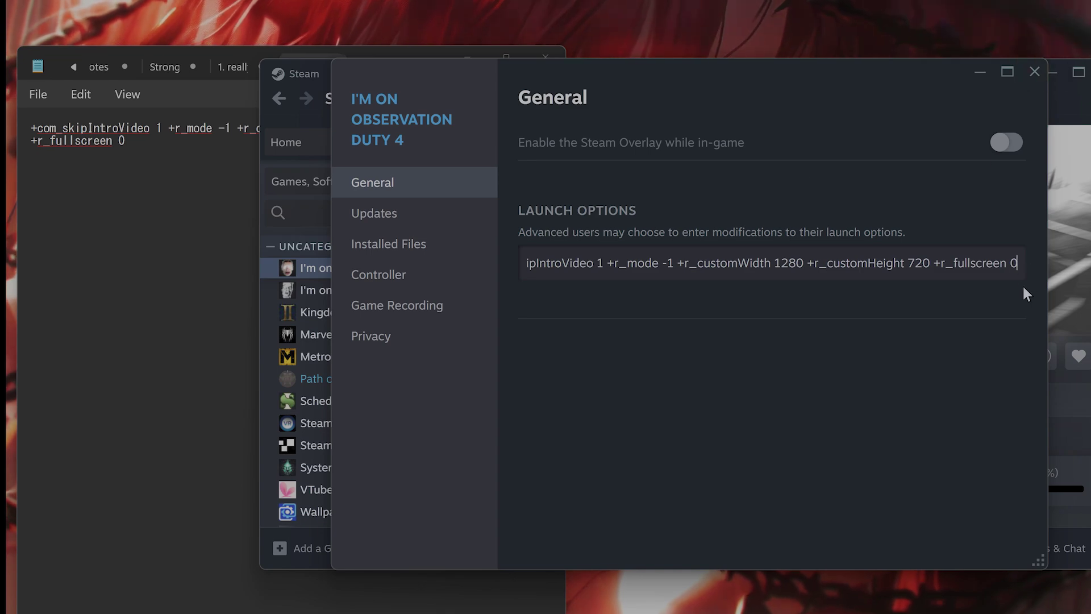
Clear the launch options of I'm on Observation Duty 4 and close its properties
drag(1019, 262, 540, 216)
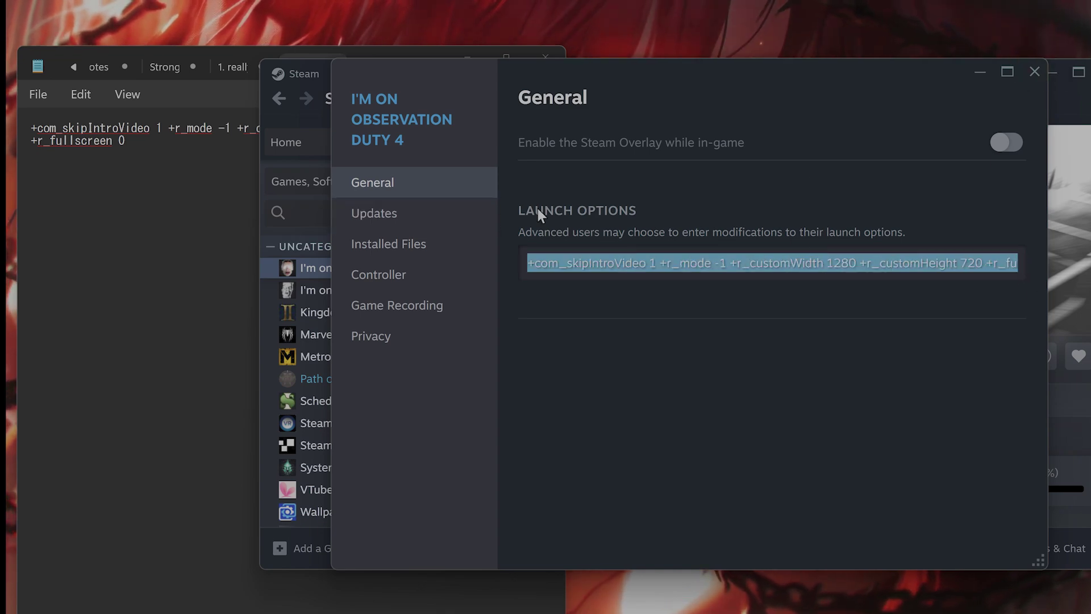
key(BackSpace)
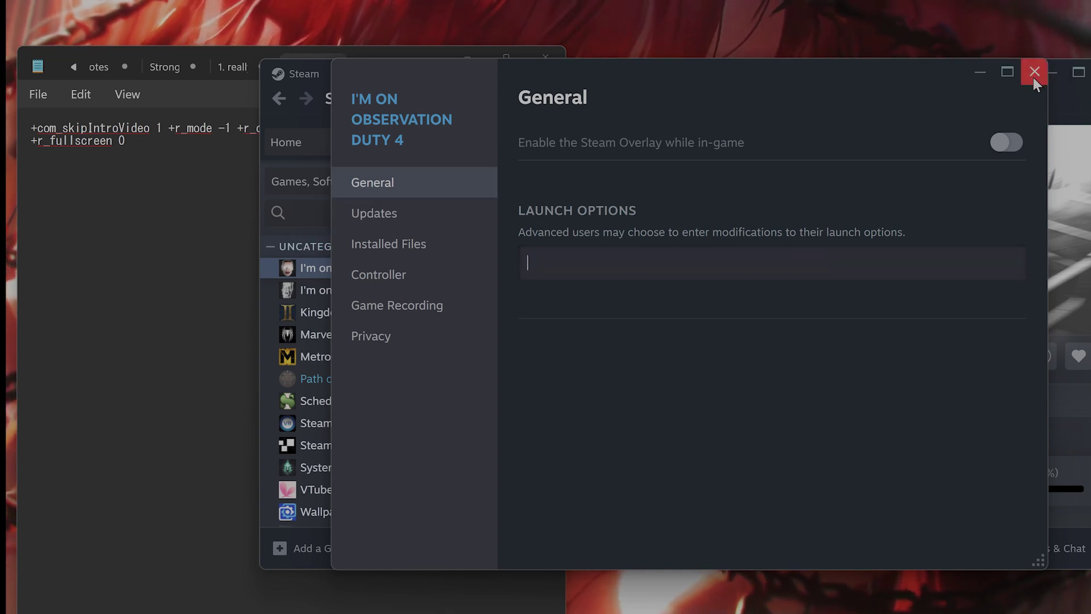
click(1034, 77)
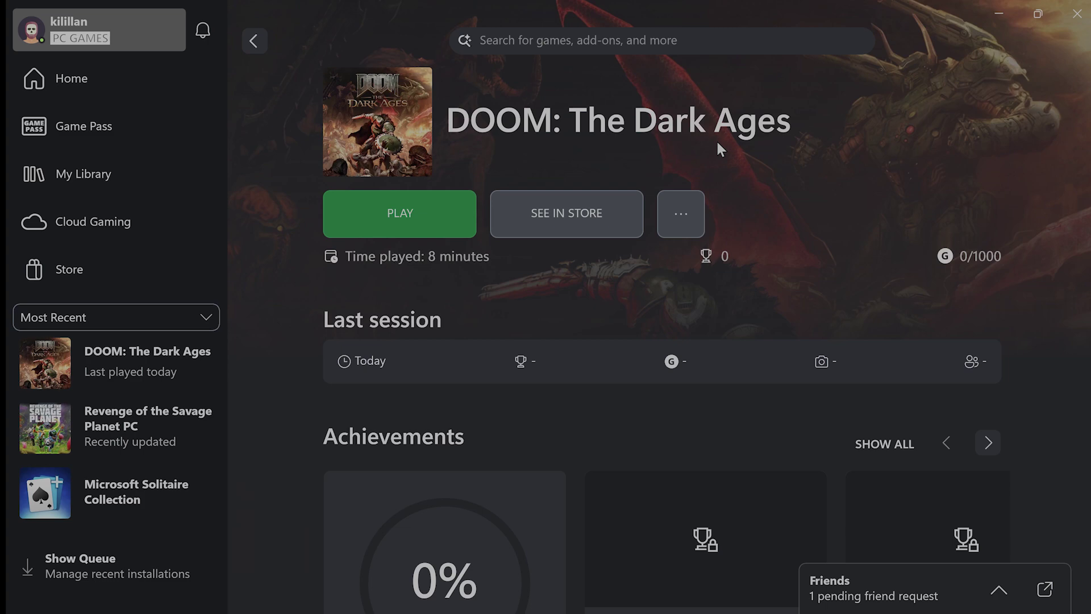
In the Xbox app, browse to the installation location of DOOM: The Dark Ages from its file management options
right_click(194, 350)
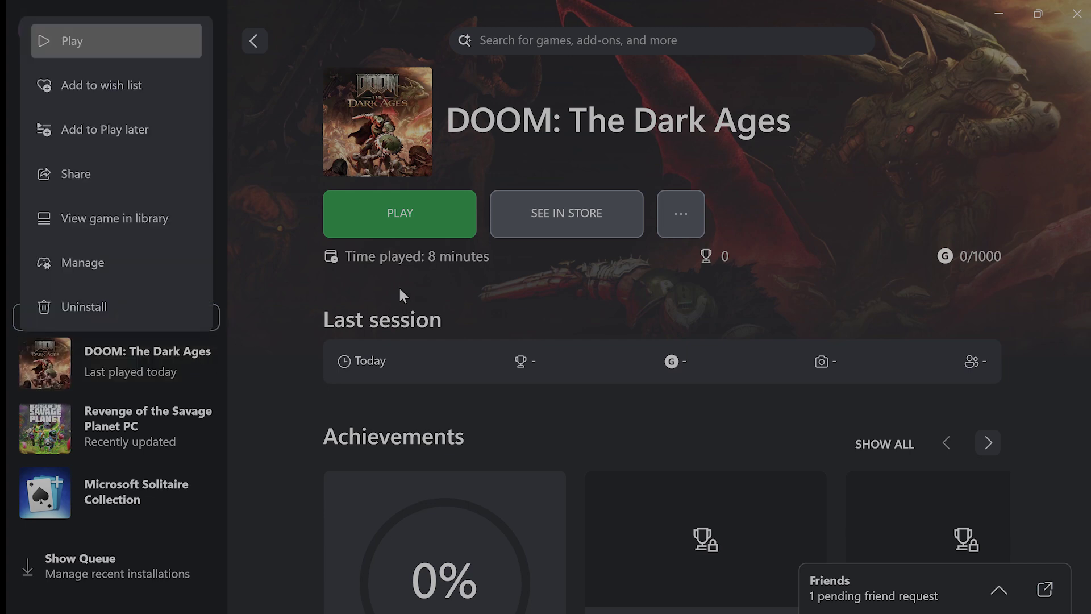
click(311, 306)
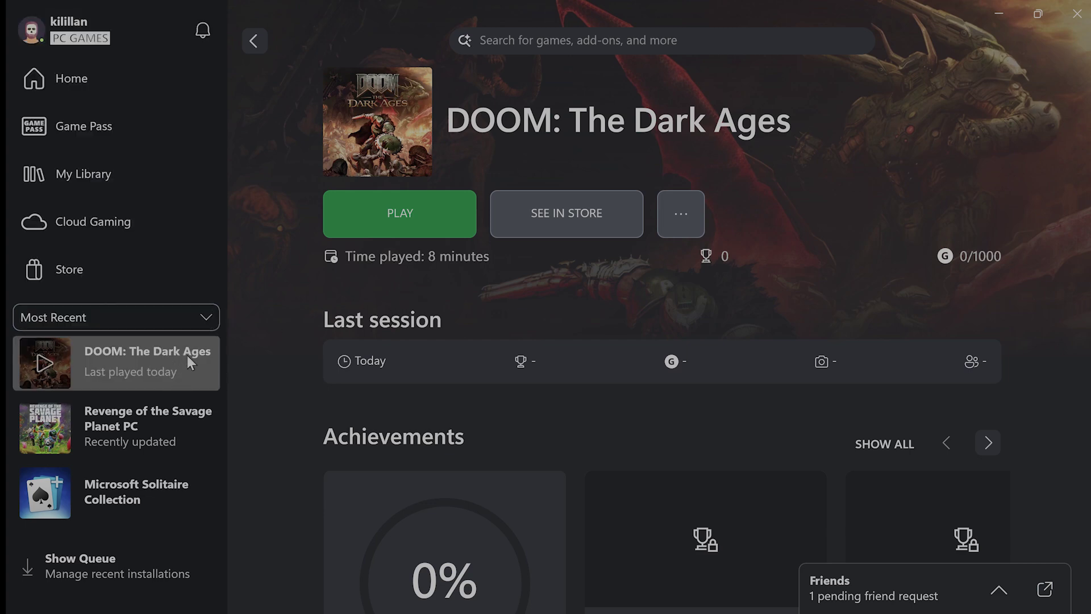
right_click(157, 357)
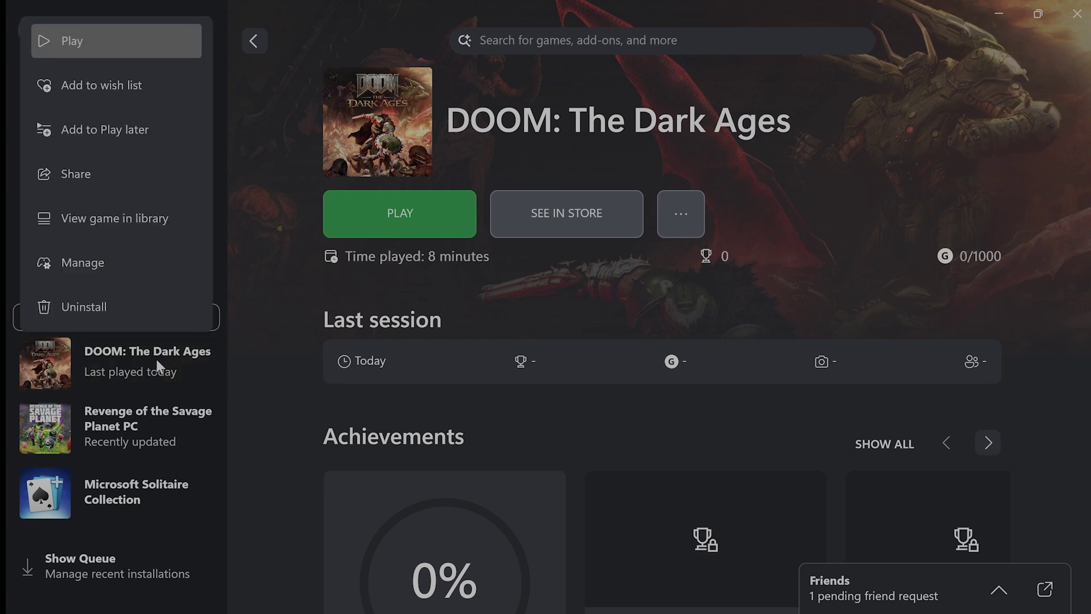
click(159, 264)
click(572, 117)
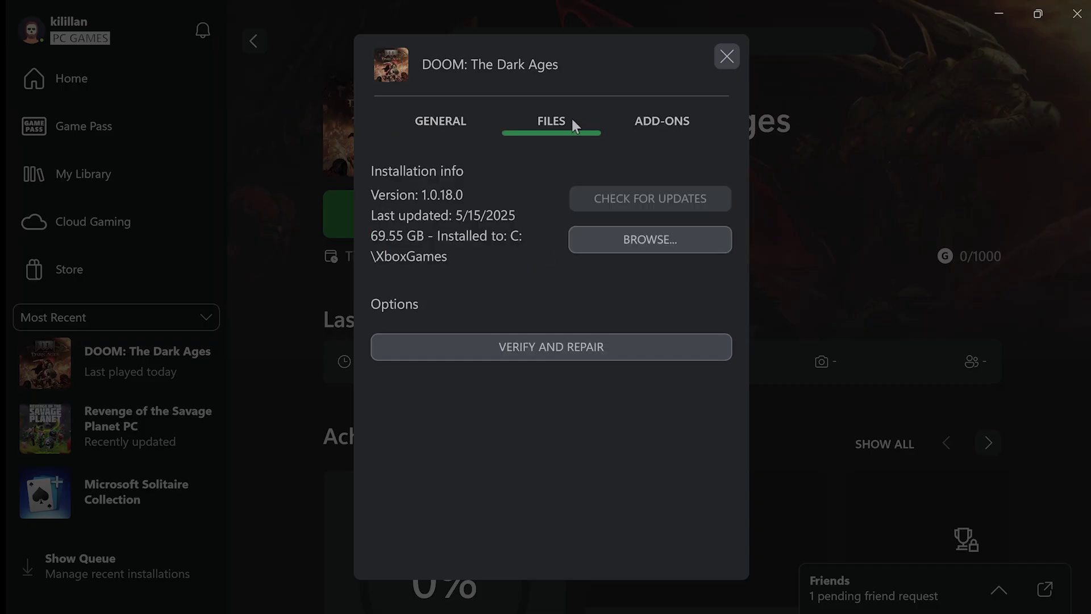
click(621, 240)
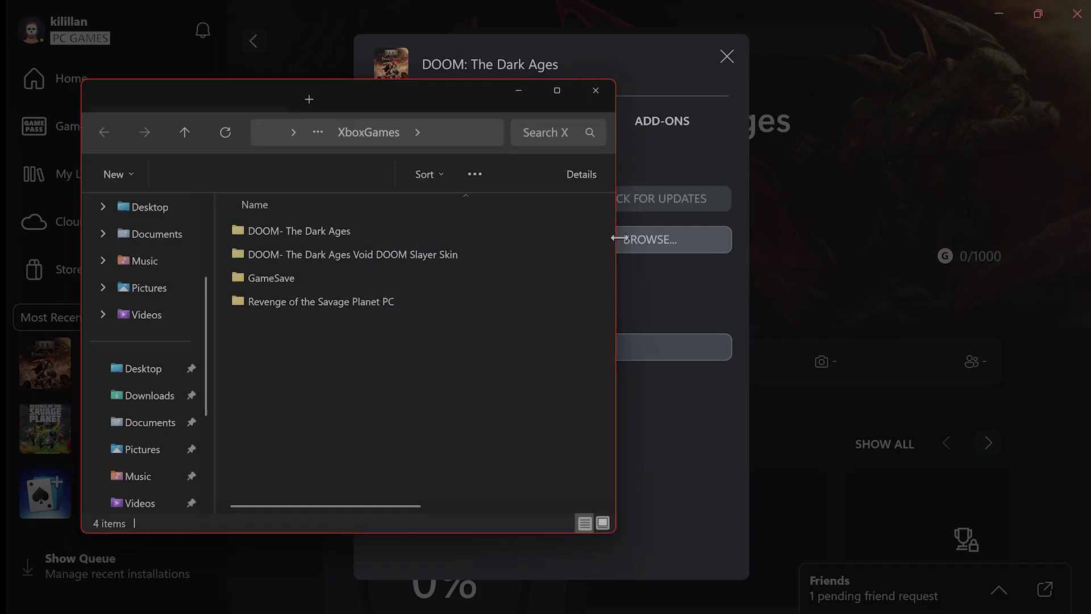
Widen the File Explorer window and open the DOOM- The Dark Ages folder inside XboxGames
drag(618, 498, 862, 497)
click(325, 232)
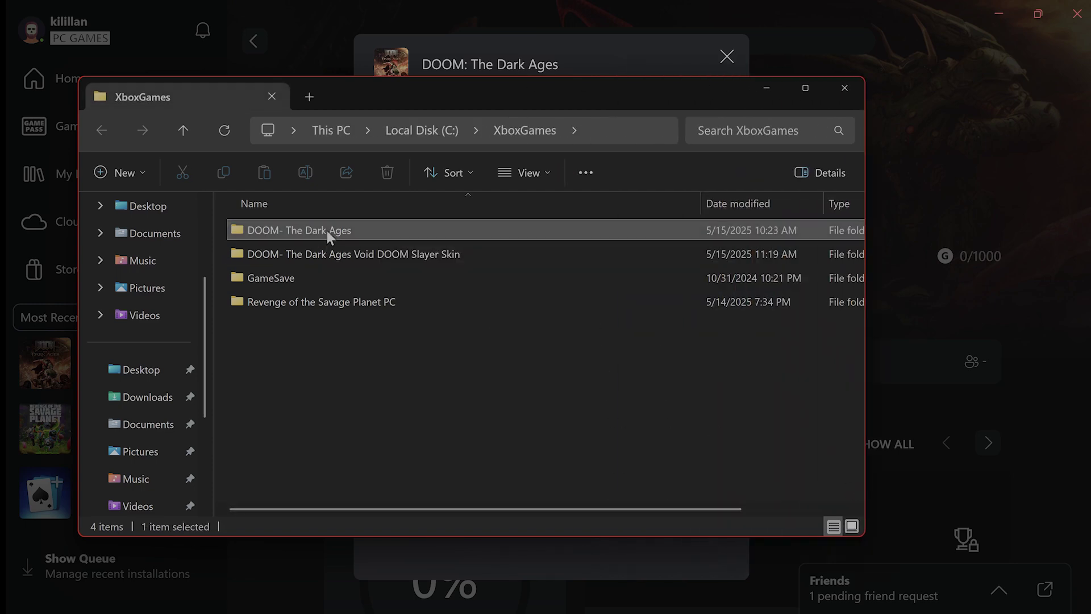
double_click(325, 230)
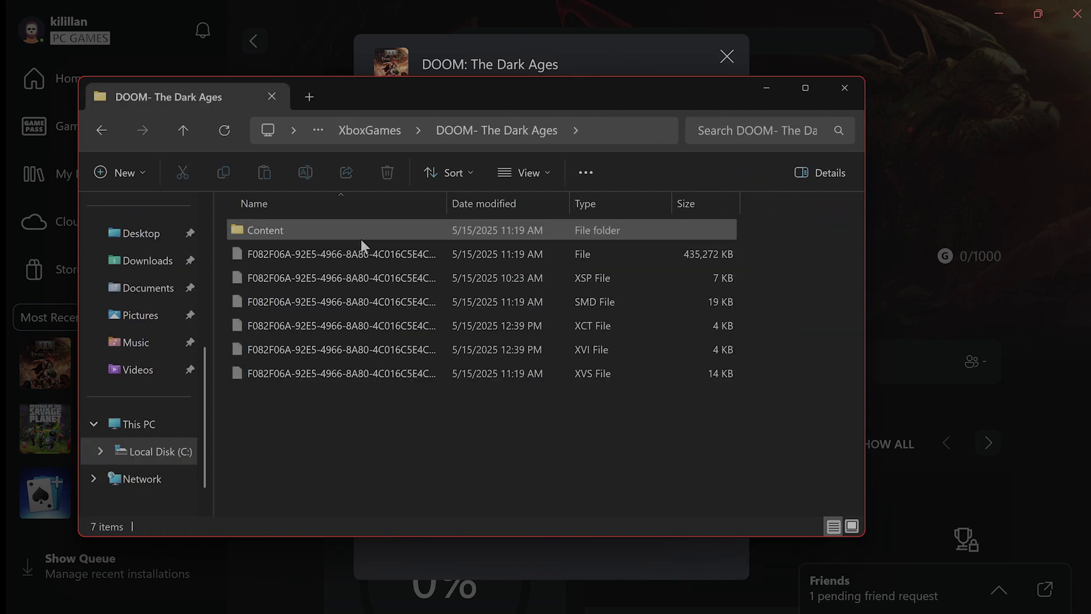
Open the Content folder of DOOM: The Dark Ages and select DOOMTheDarkAges.exe
double_click(325, 230)
scroll(459, 344, down, 4)
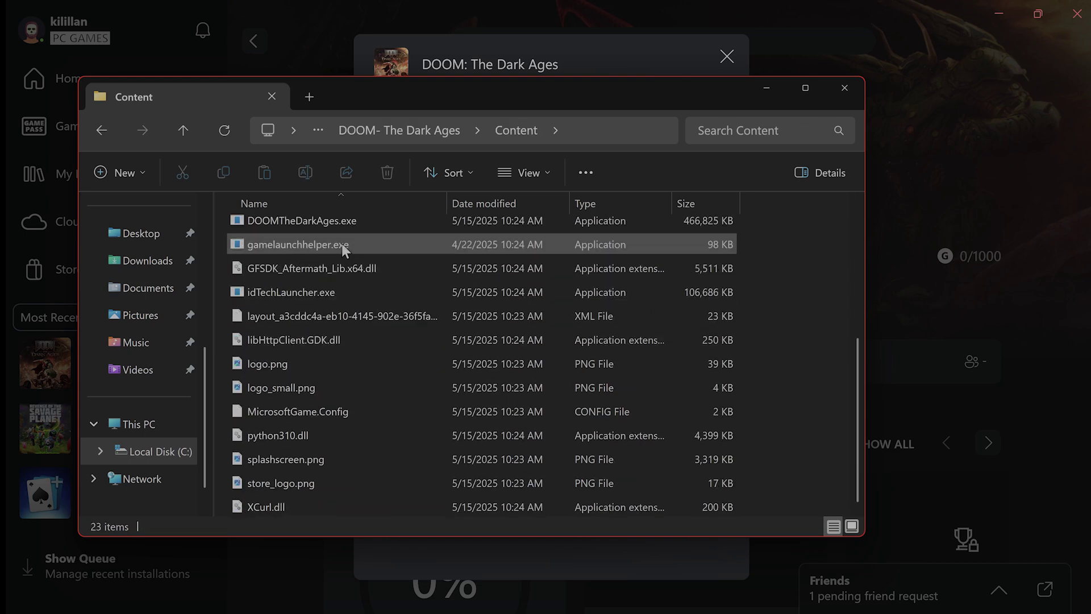
click(340, 223)
scroll(340, 224, up, 1)
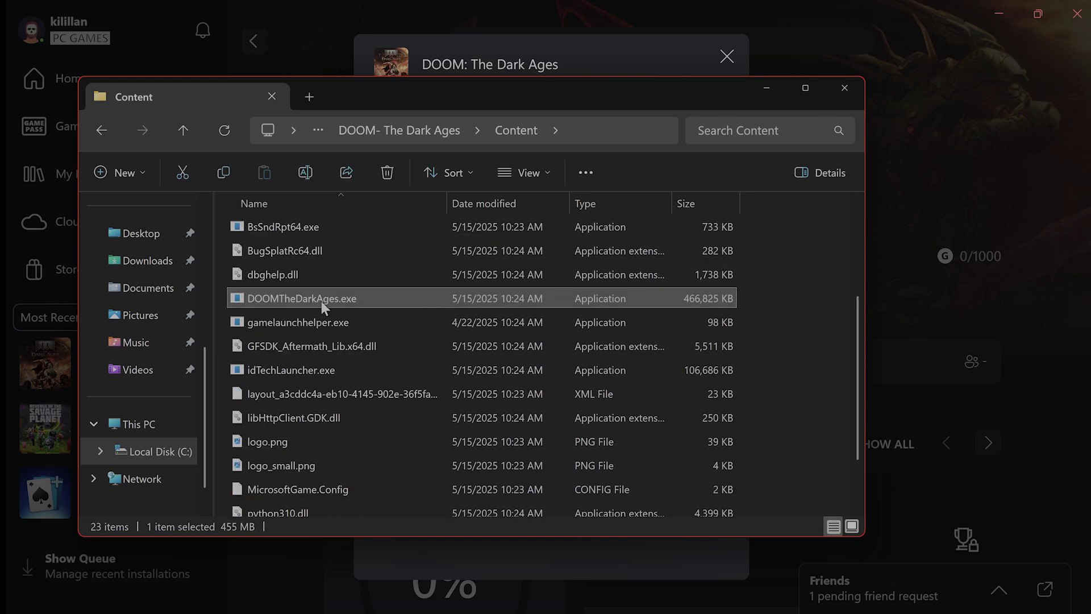
scroll(352, 310, down, 1)
scroll(359, 316, up, 3)
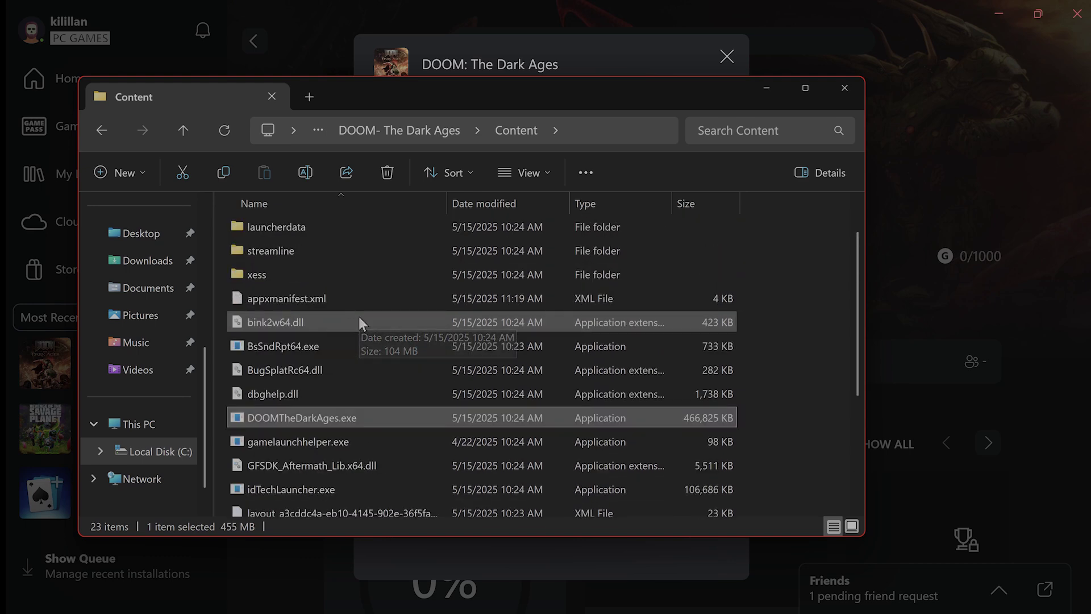
In the compatibility properties of DOOMTheDarkAges.exe, disable fullscreen optimizations, enable running as administrator and turn on compatibility mode with its Windows version choices shown
right_click(326, 417)
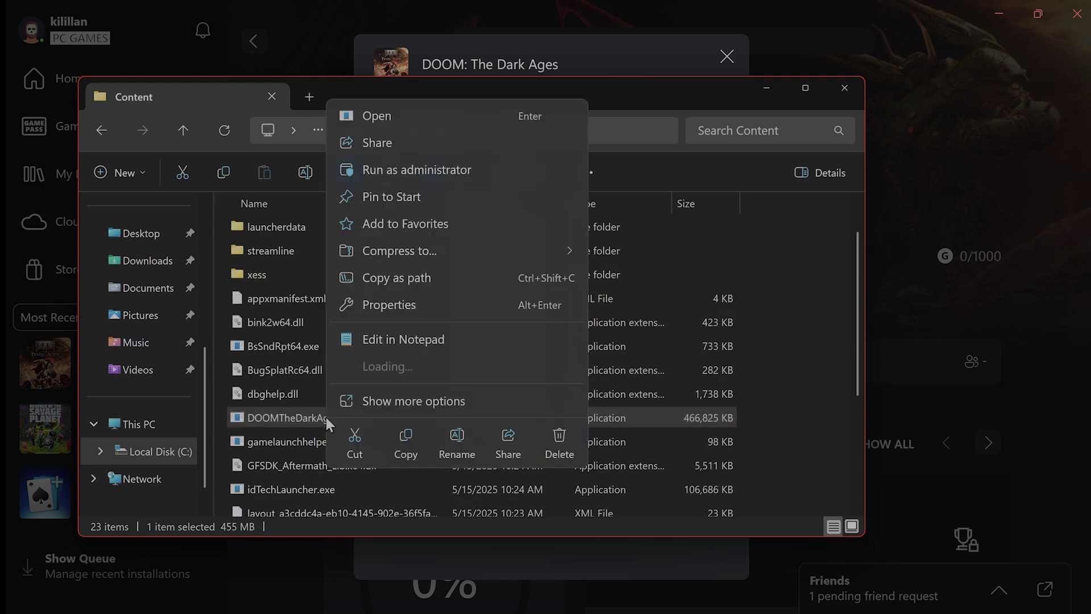
click(398, 307)
click(494, 251)
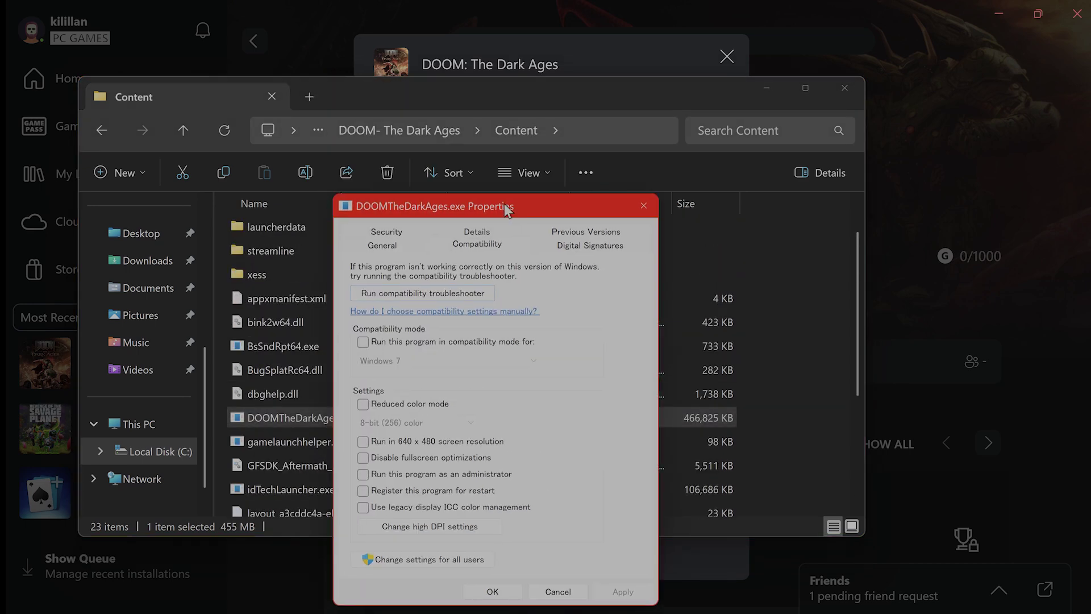
drag(494, 253, 516, 132)
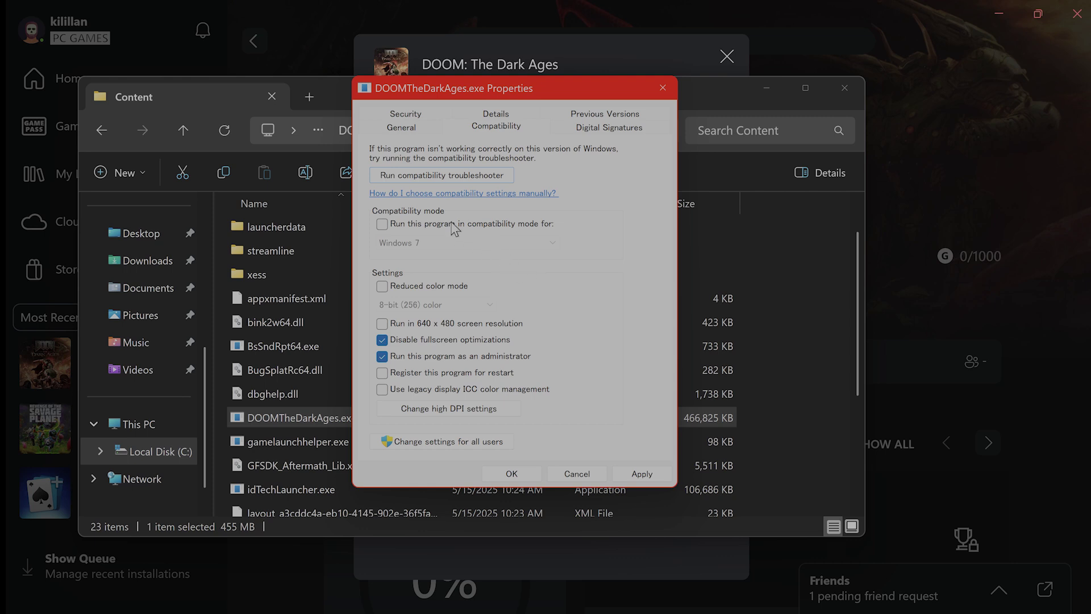
click(537, 244)
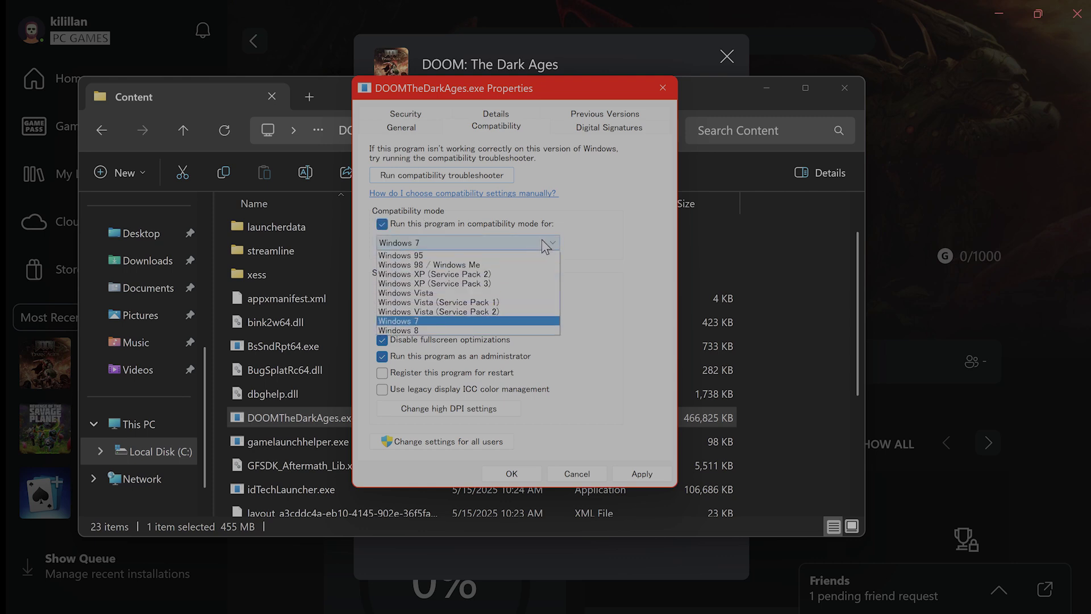
click(621, 244)
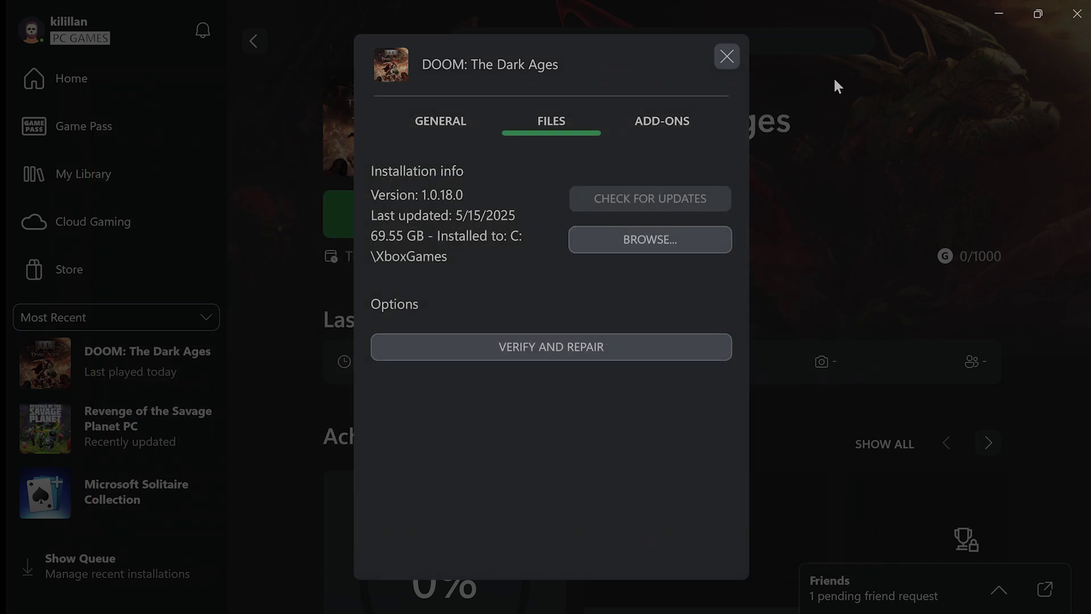
Close the game's management options and minimize the Xbox and Notepad windows to reach the desktop
click(726, 56)
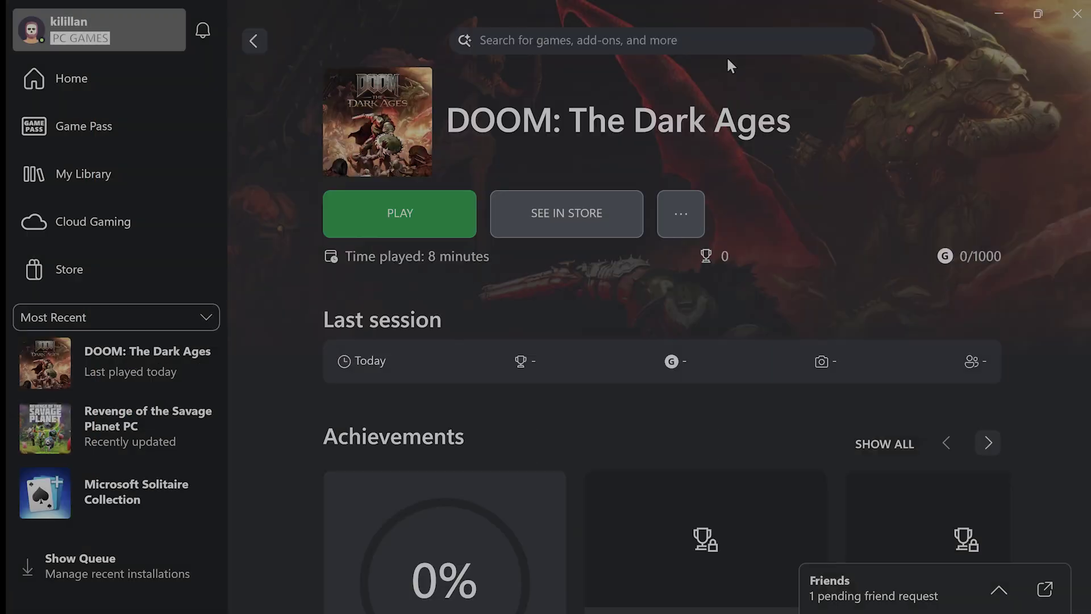
click(1009, 22)
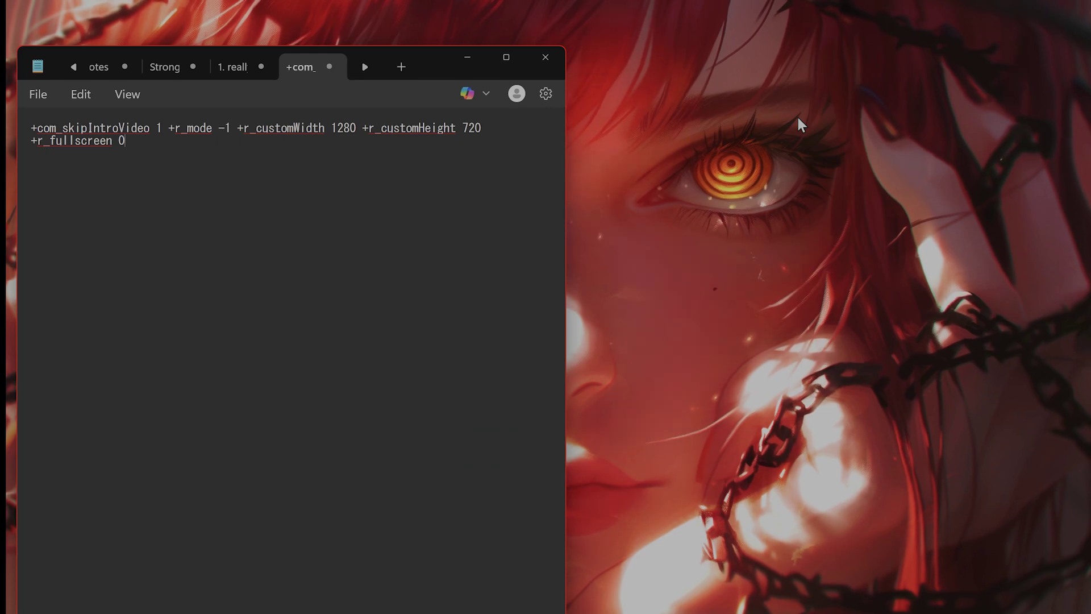
click(468, 57)
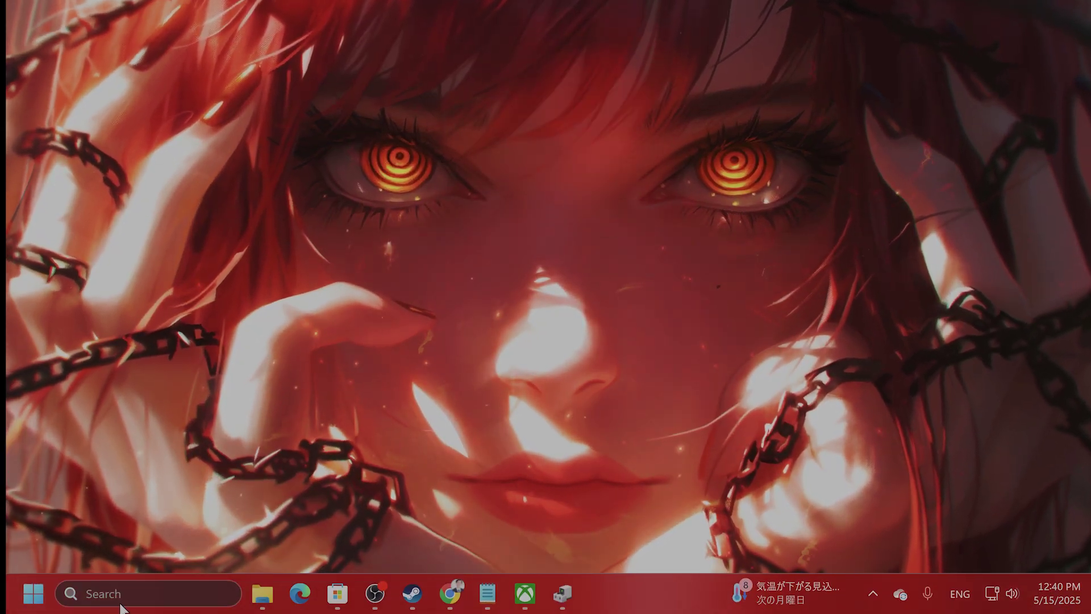
Open the Windows graphics settings, examine the advanced graphics options for GPU scheduling and variable refresh rate, and close Settings
click(120, 585)
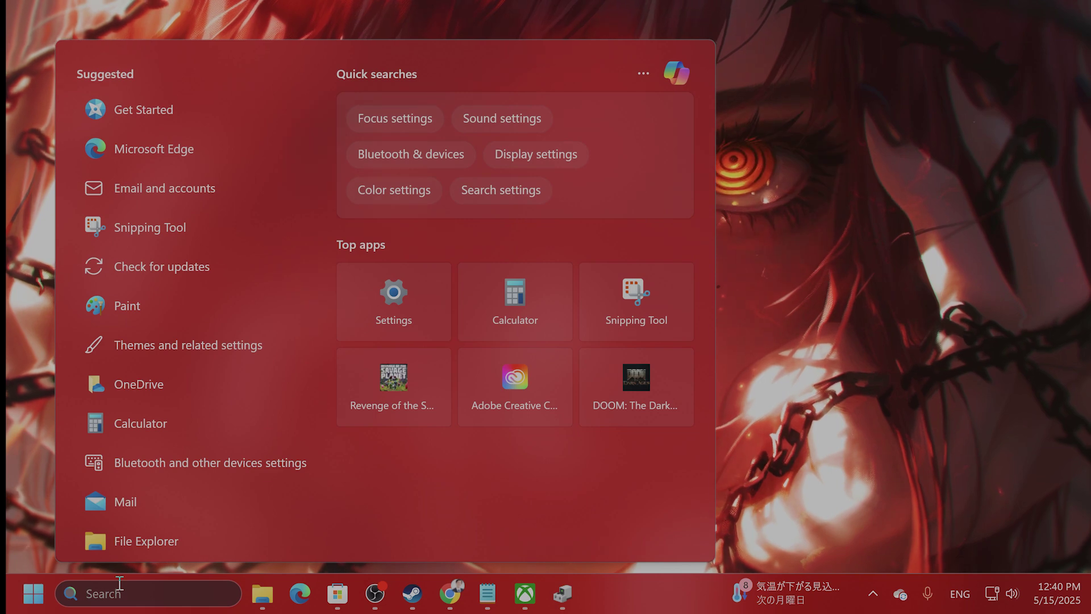
text(graphics settings)
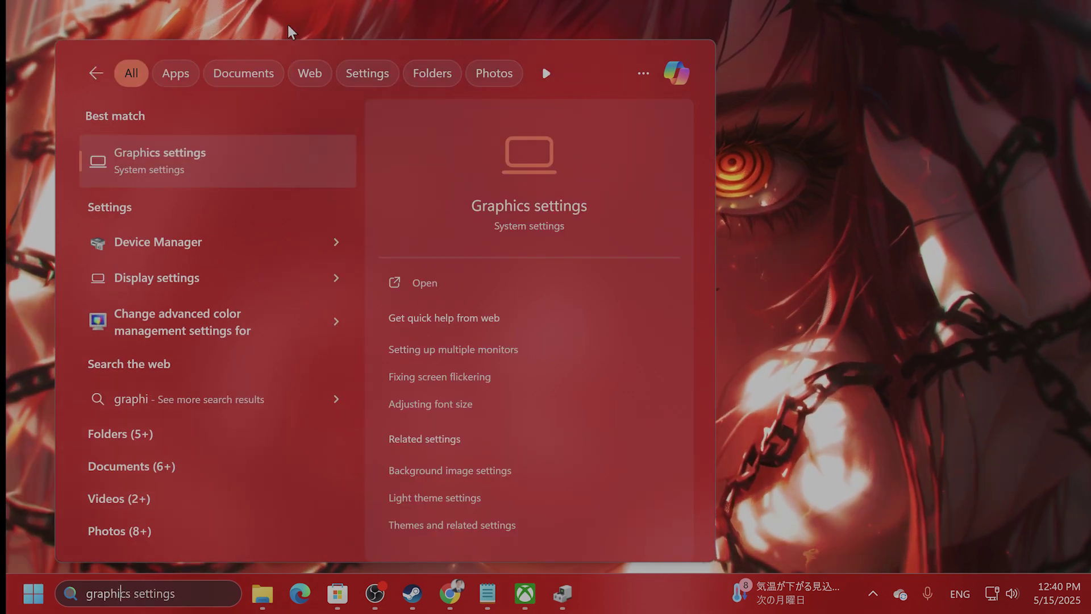
click(254, 164)
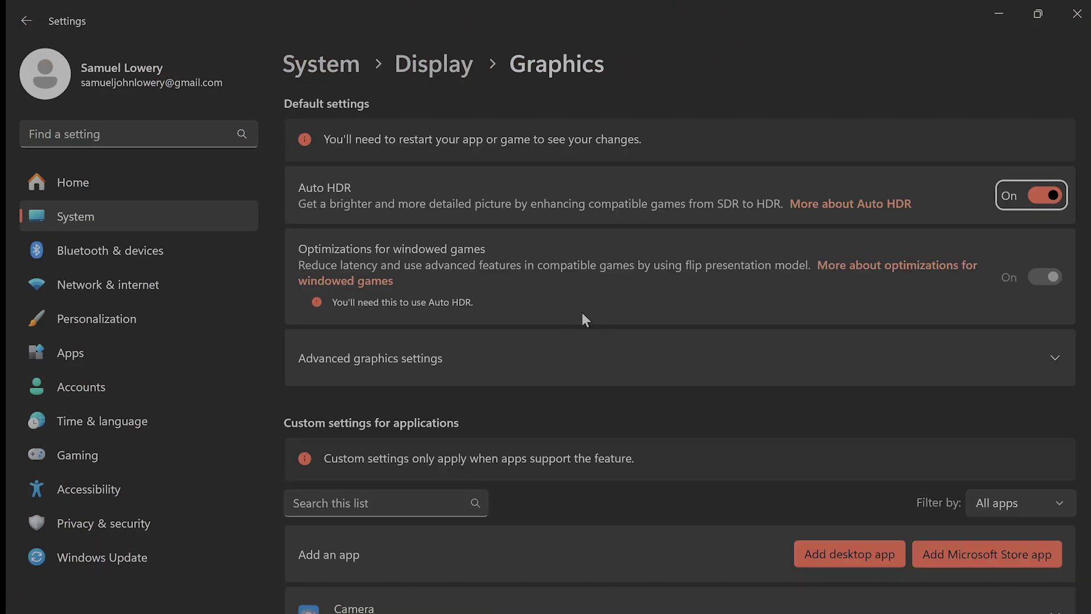
click(544, 367)
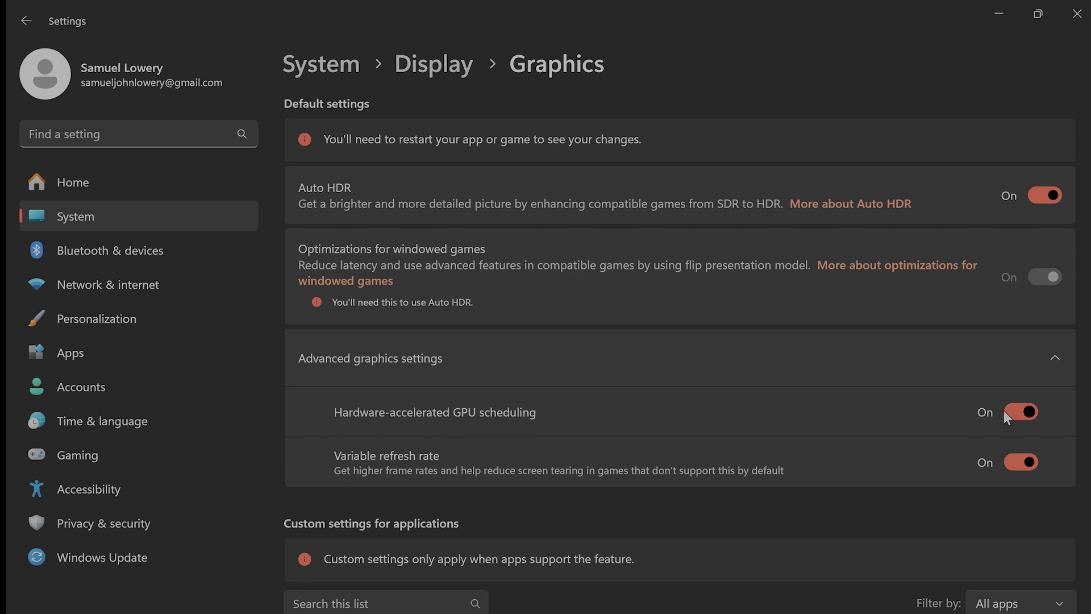
scroll(937, 390, down, 2)
scroll(927, 378, up, 2)
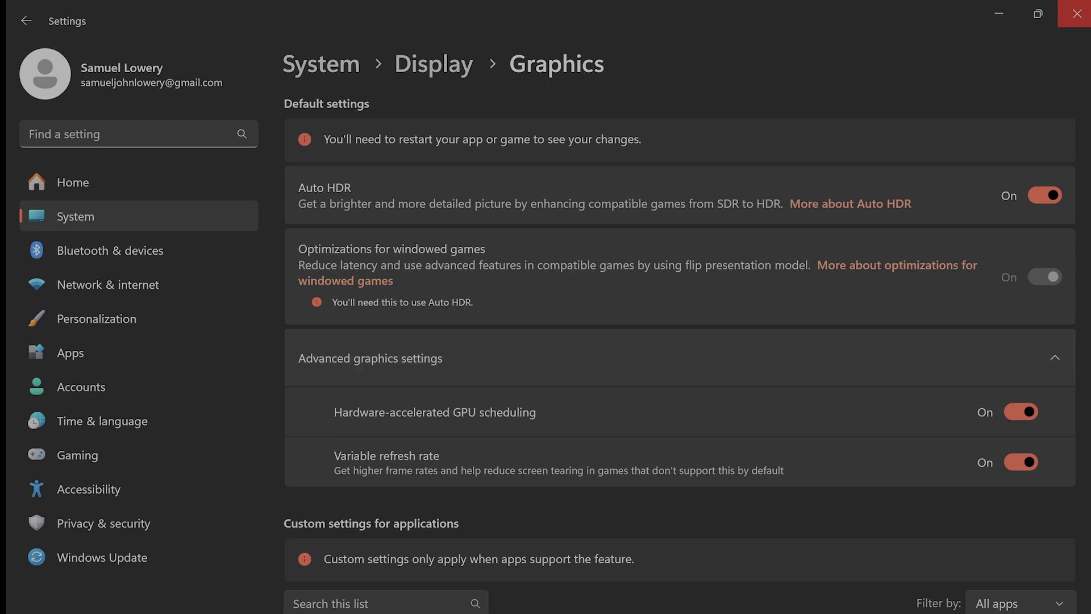
click(1077, 13)
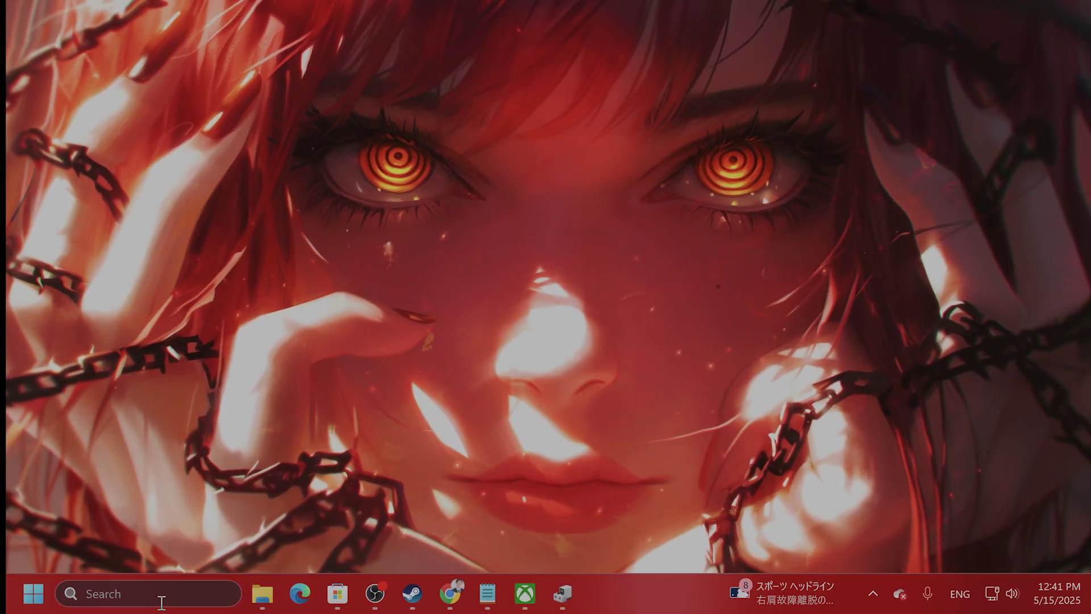
Search Windows for cmd and start Command Prompt as administrator
click(162, 602)
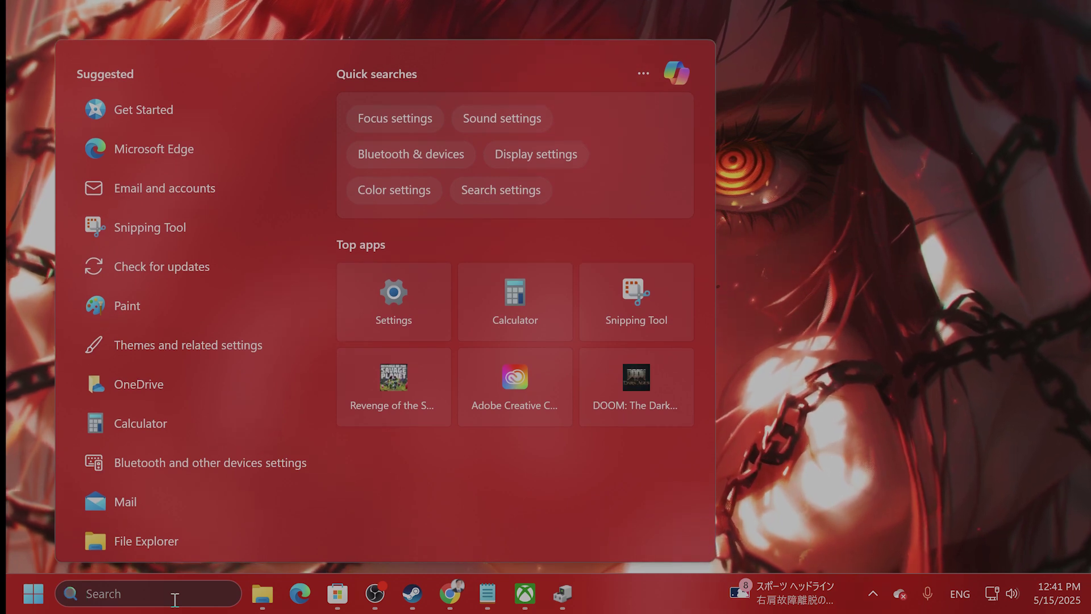
text(cmd)
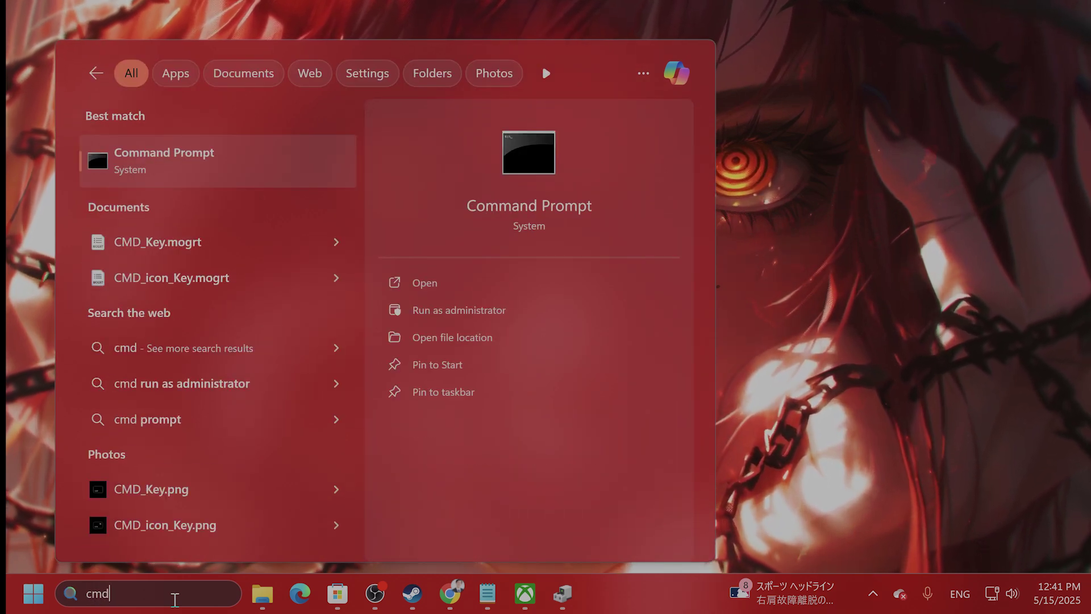
right_click(215, 162)
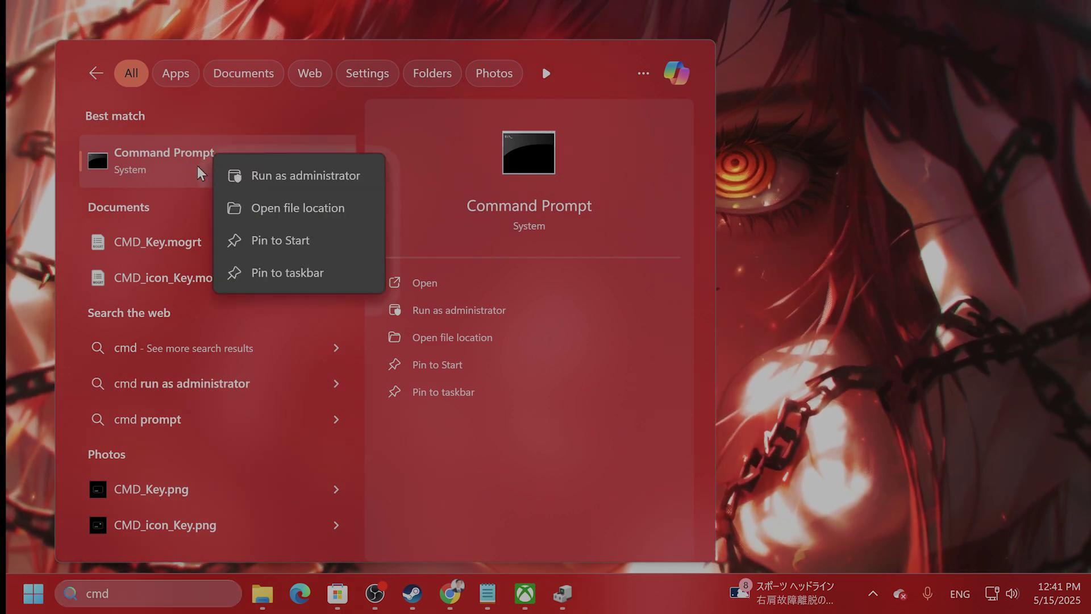
click(247, 176)
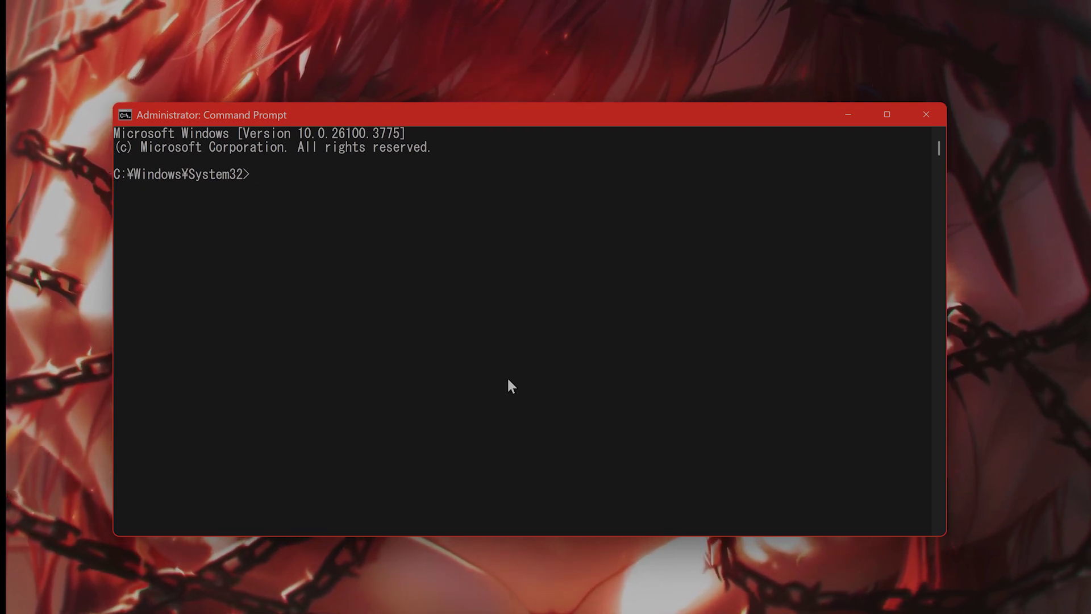
Run the disk check command "chkdsk /f C:" in the Command Prompt, switching the keyboard input language as needed
text(k)
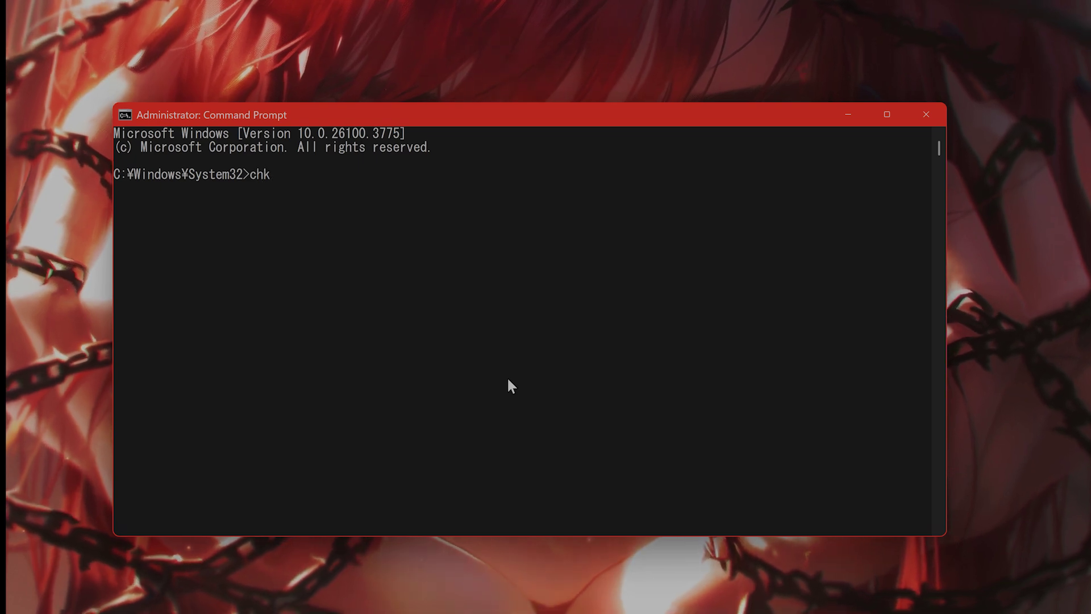
text(dsk /f)
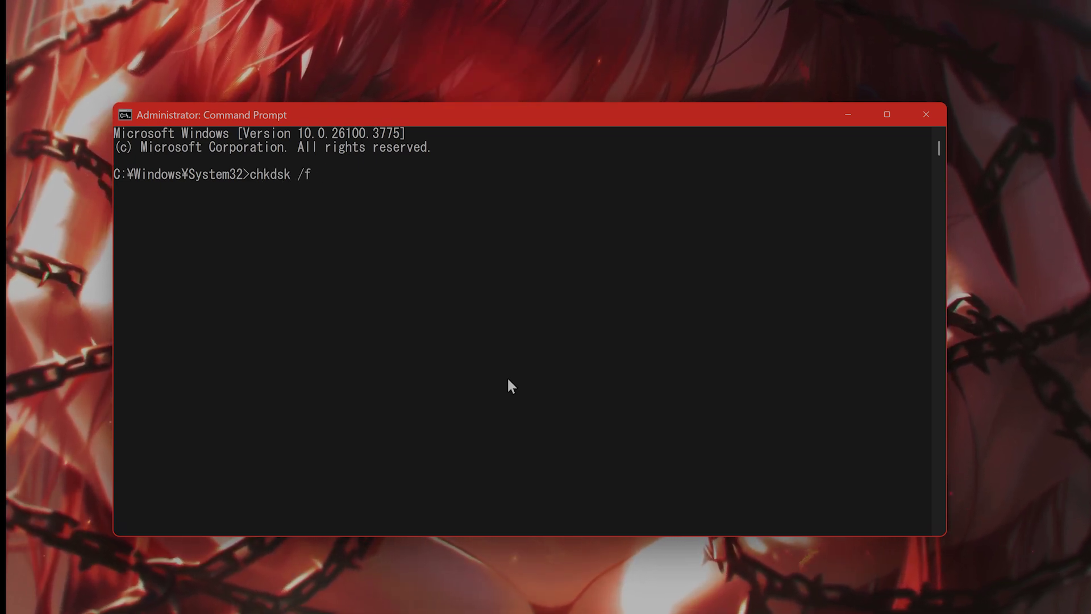
text( C')
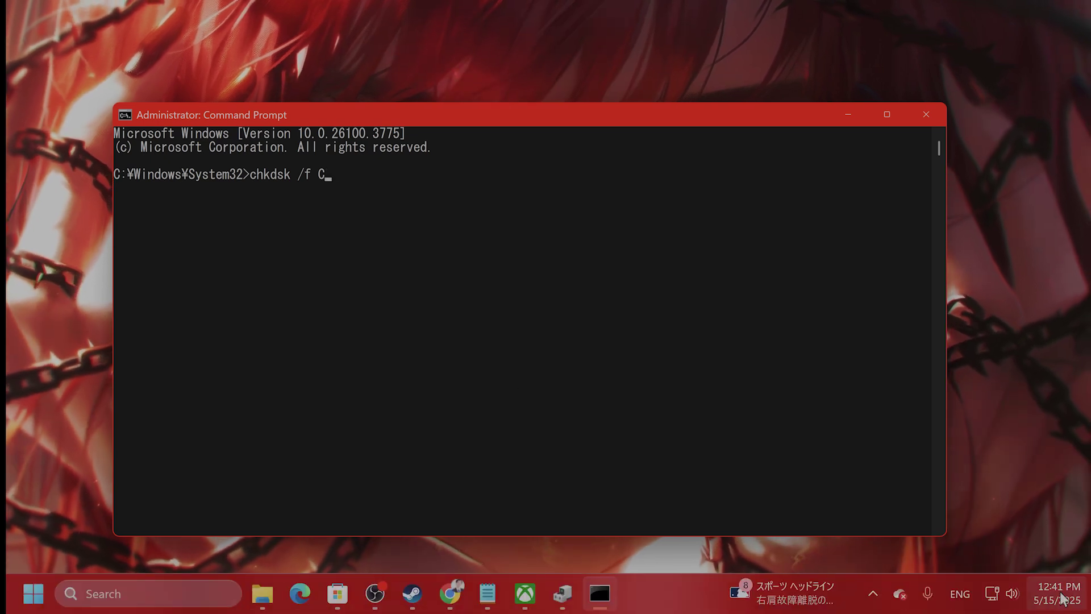
click(960, 603)
click(919, 500)
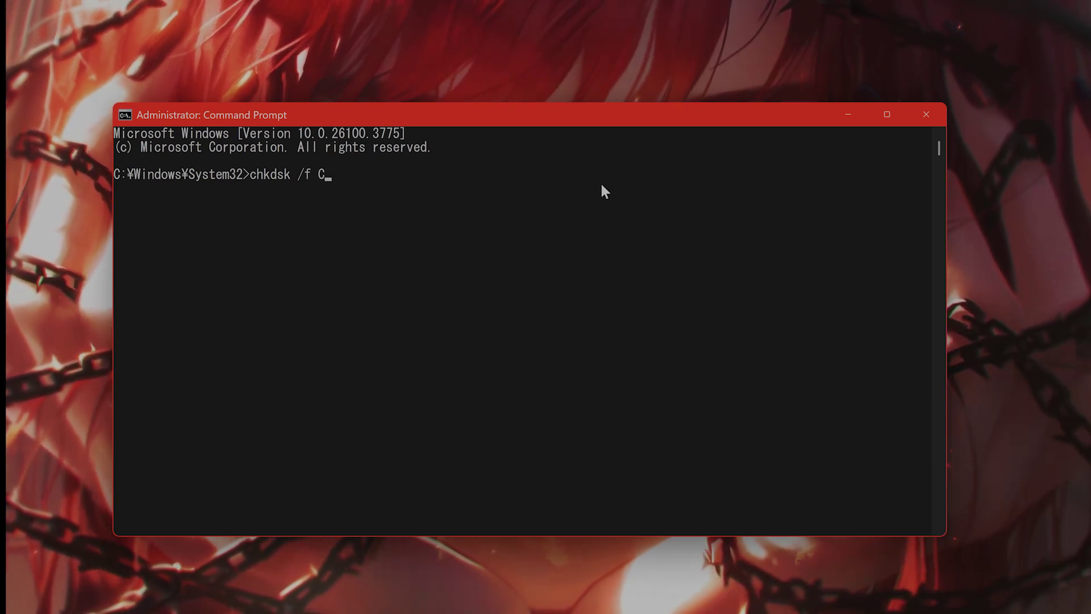
text(:)
key(Return)
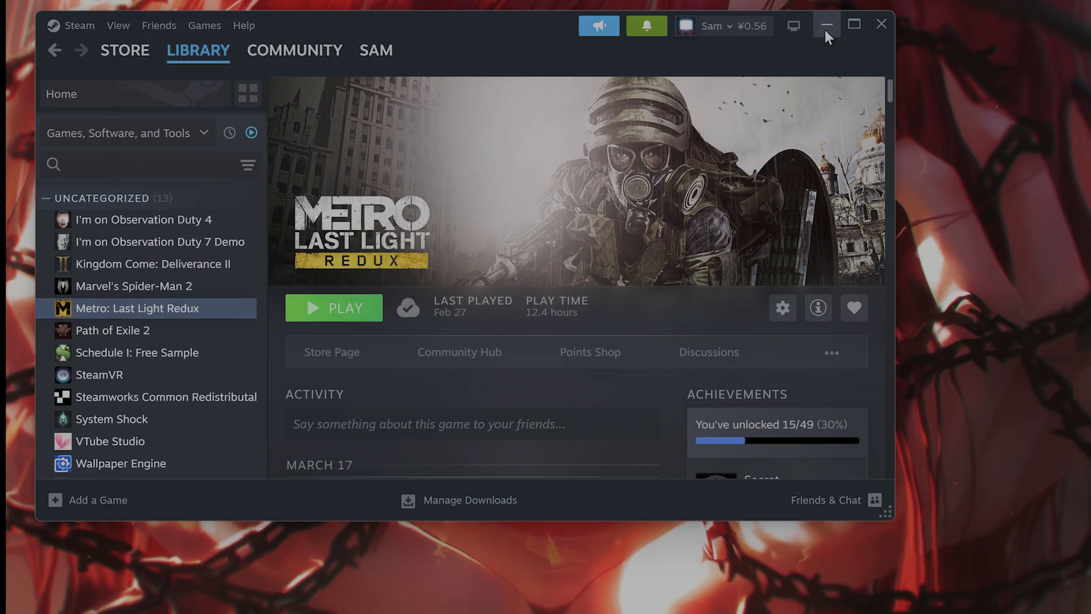
Minimize Steam, launch the NVIDIA App, dismiss its release highlights and open the driver section
click(824, 27)
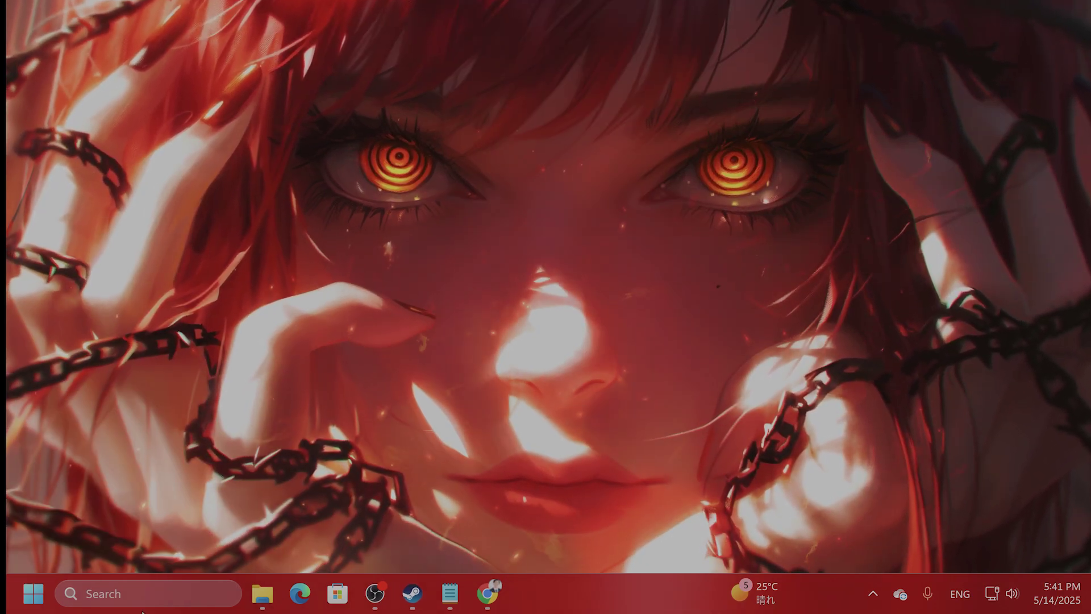
click(171, 594)
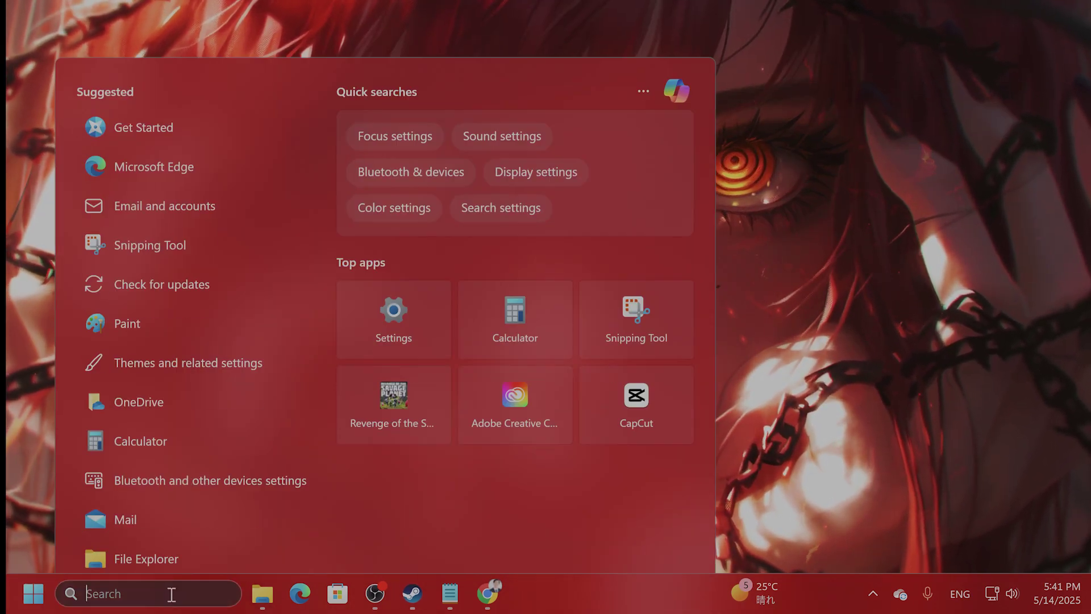
text(nv)
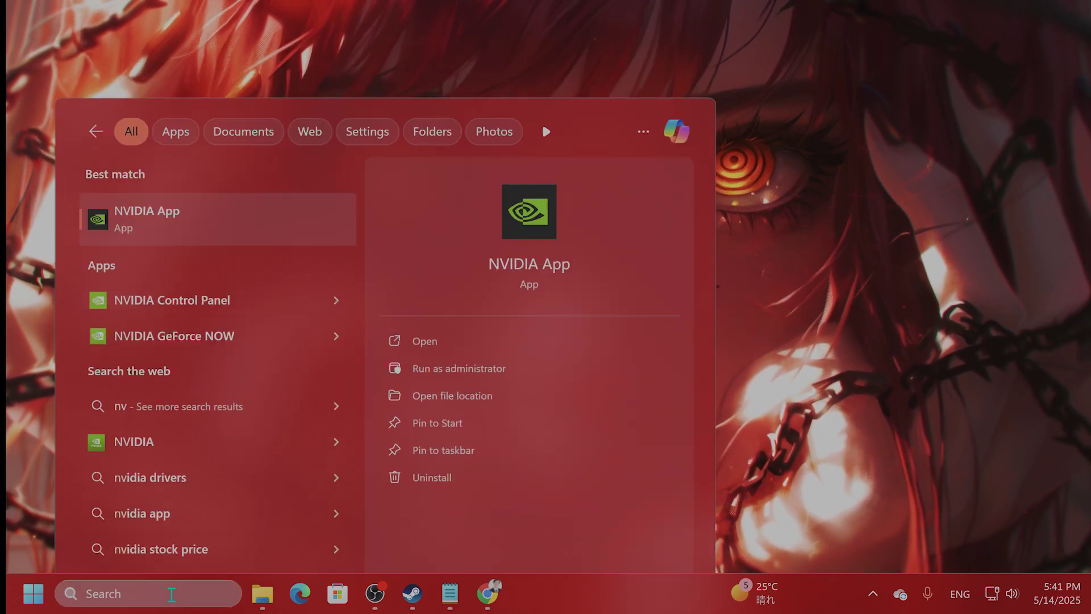
key(Return)
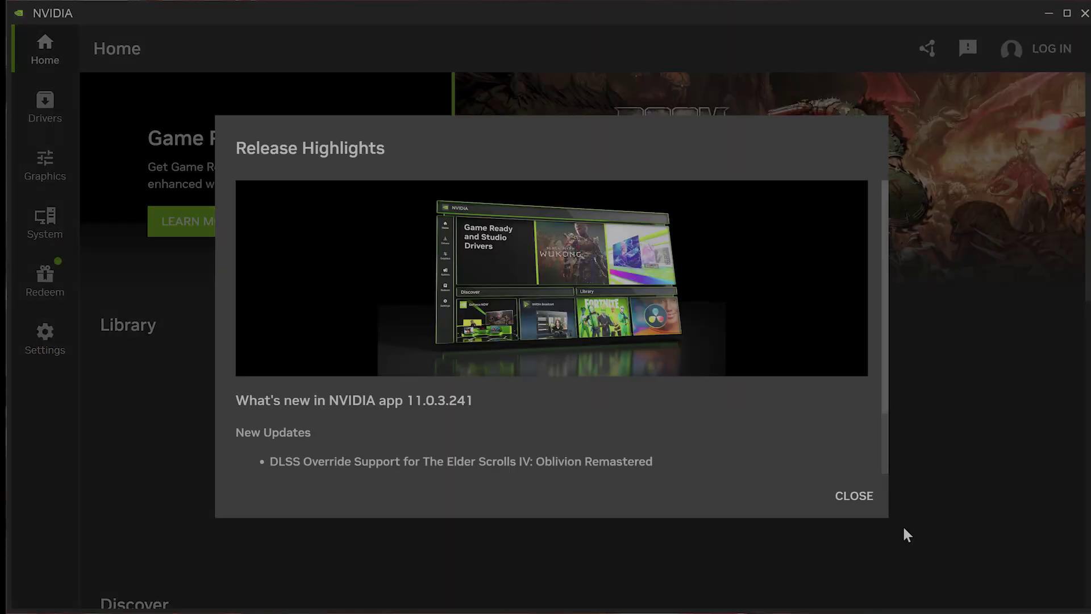
click(854, 497)
click(60, 120)
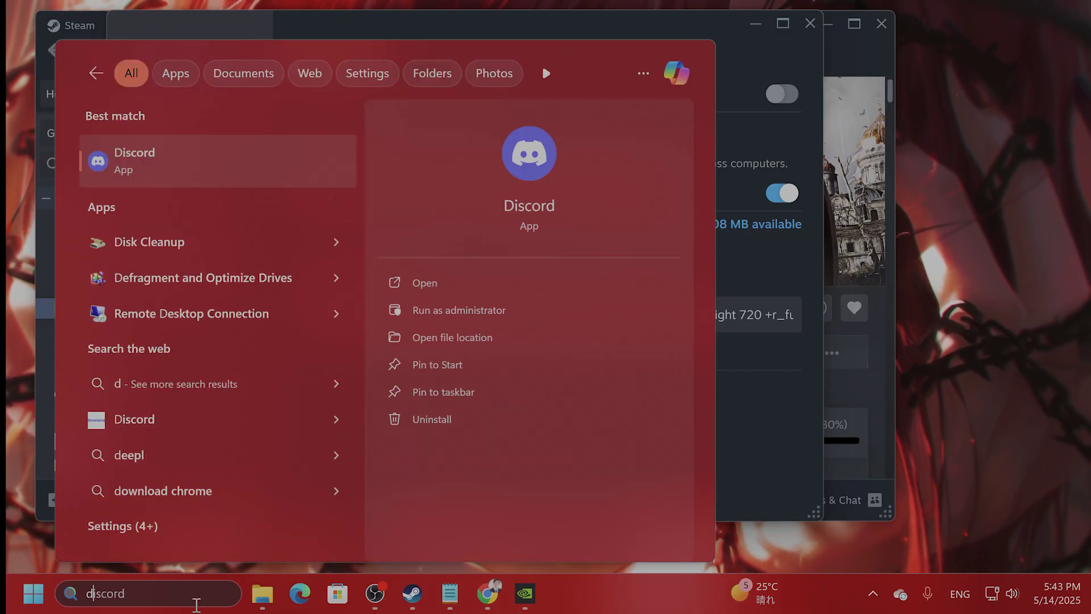
Launch Discord, move its window fully into view, and open the Game Overlay page in the user settings
key(Escape)
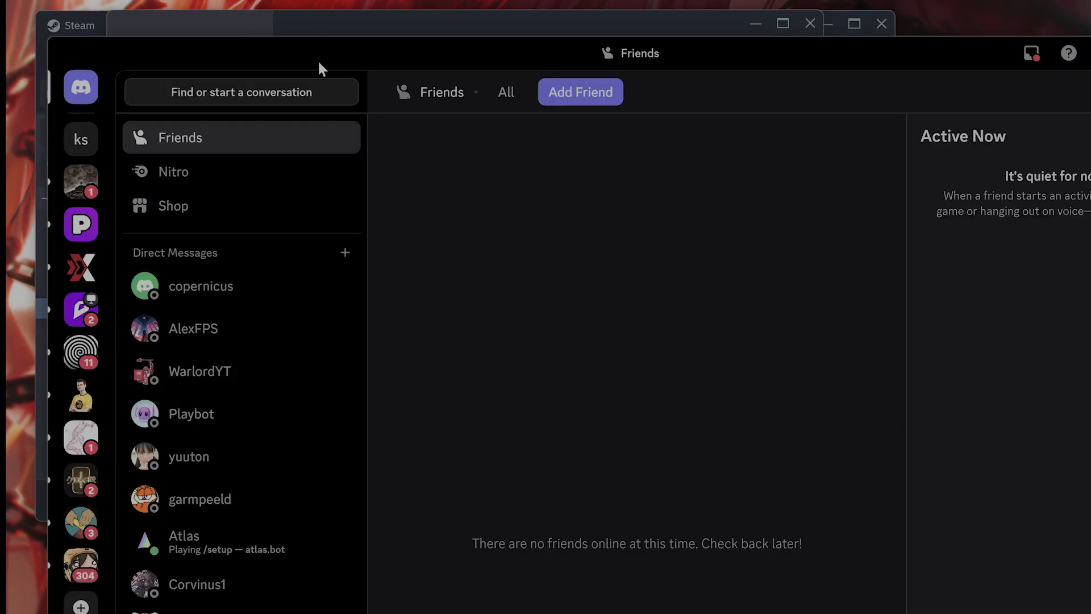
drag(443, 55, 634, 108)
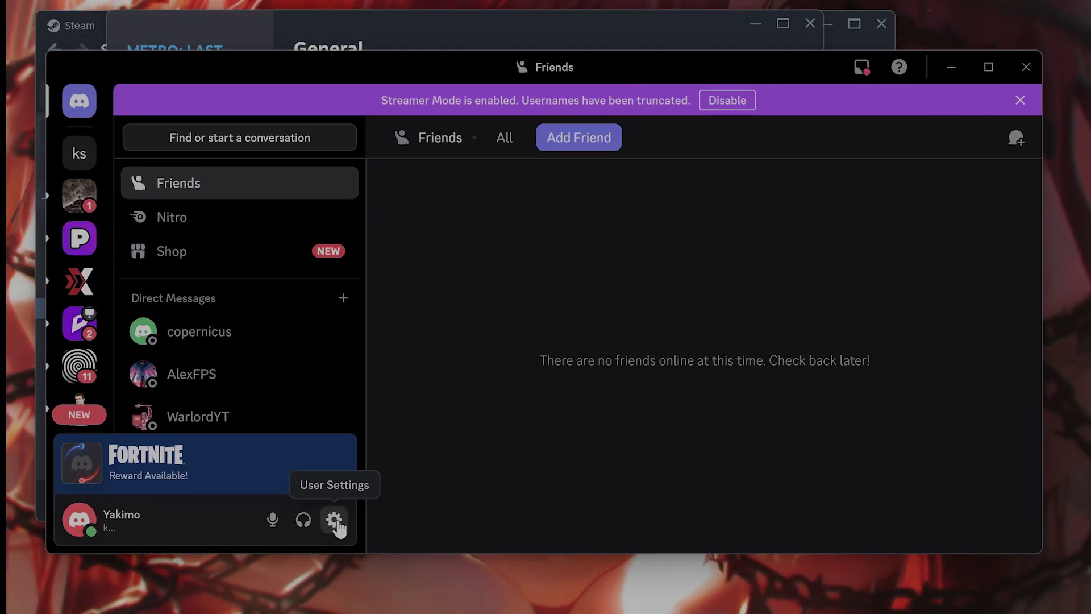
click(334, 520)
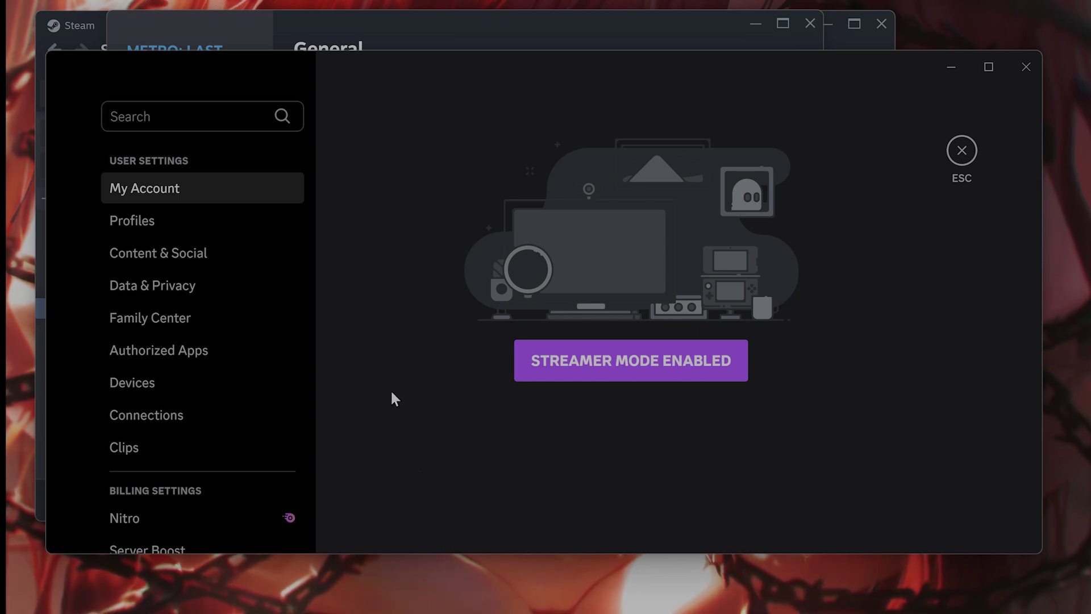
scroll(253, 345, down, 10)
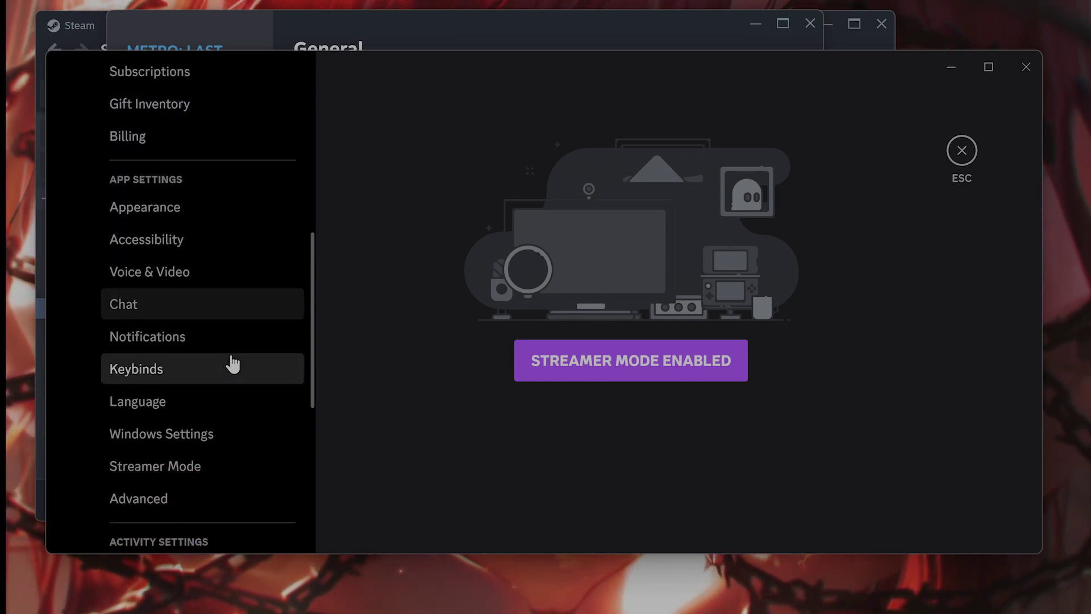
scroll(227, 412, down, 4)
click(230, 409)
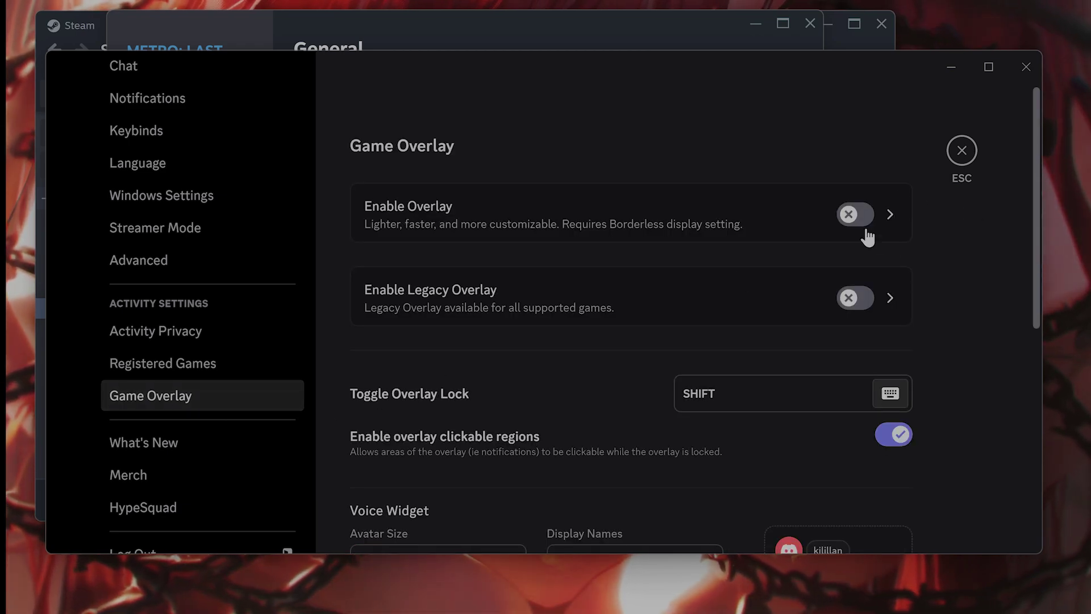
Examine the Game Overlay options, including the Enable Overlay and Enable Legacy Overlay switches, the voice widget and the notifications
scroll(801, 233, down, 3)
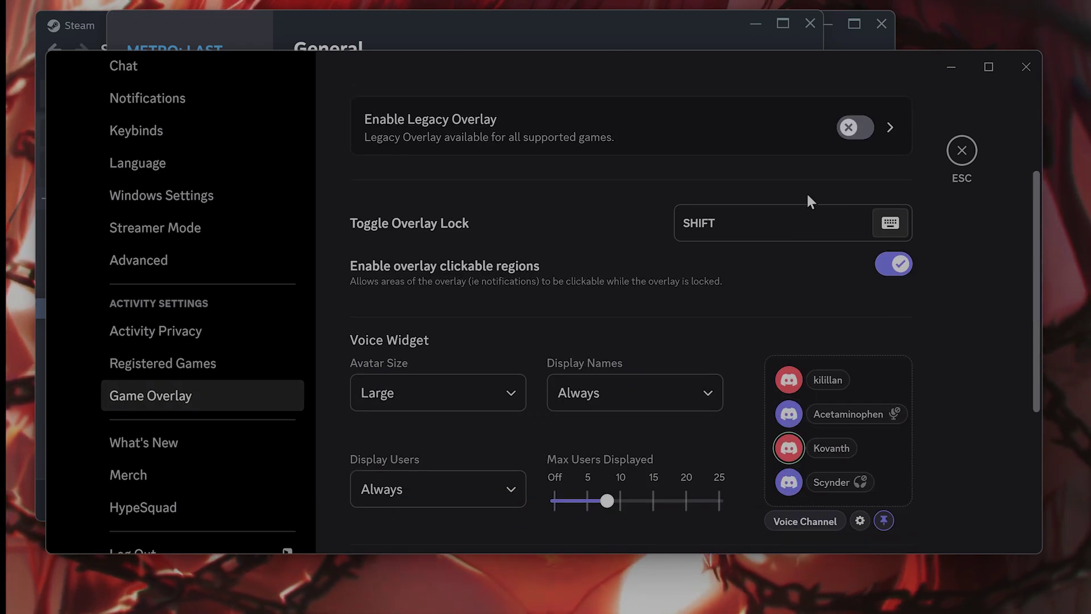
scroll(809, 200, down, 5)
scroll(756, 223, up, 8)
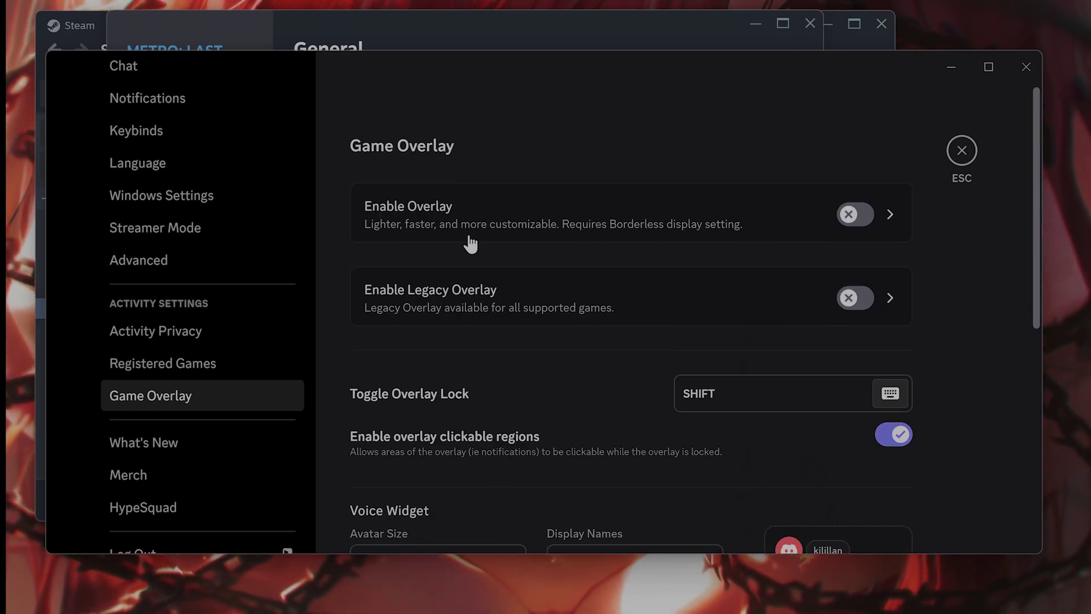
scroll(843, 306, down, 7)
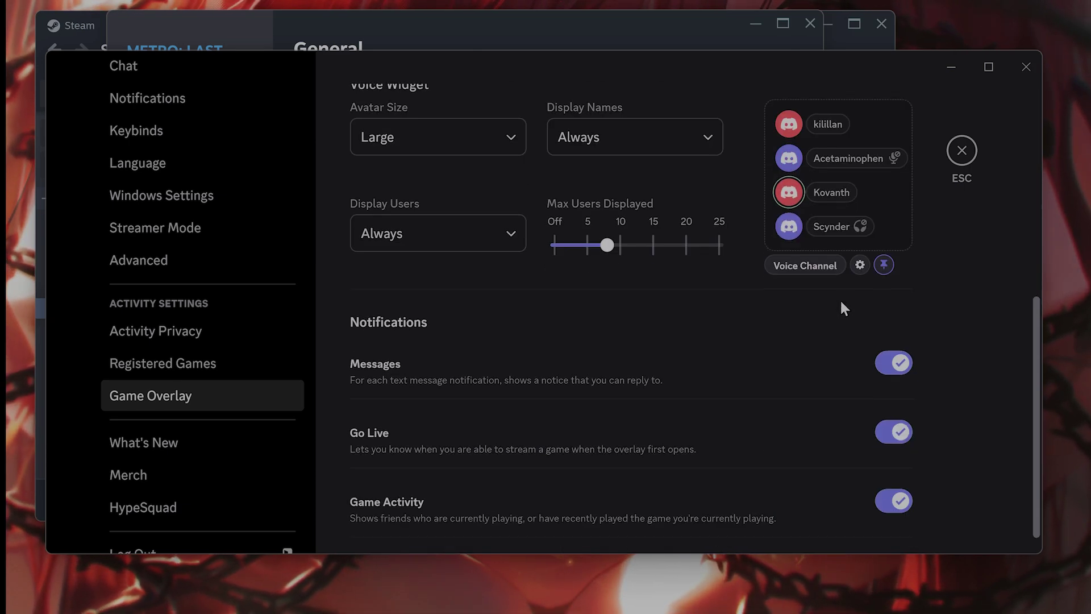
scroll(839, 307, down, 2)
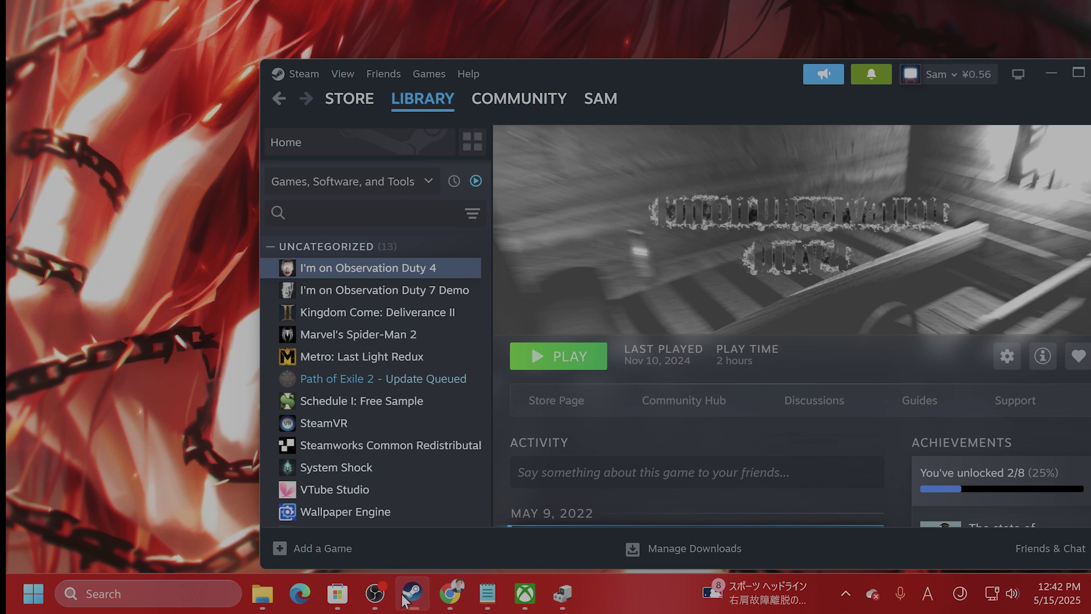
Minimize Steam and switch to the Xbox app for DOOM: The Dark Ages
click(410, 594)
click(525, 593)
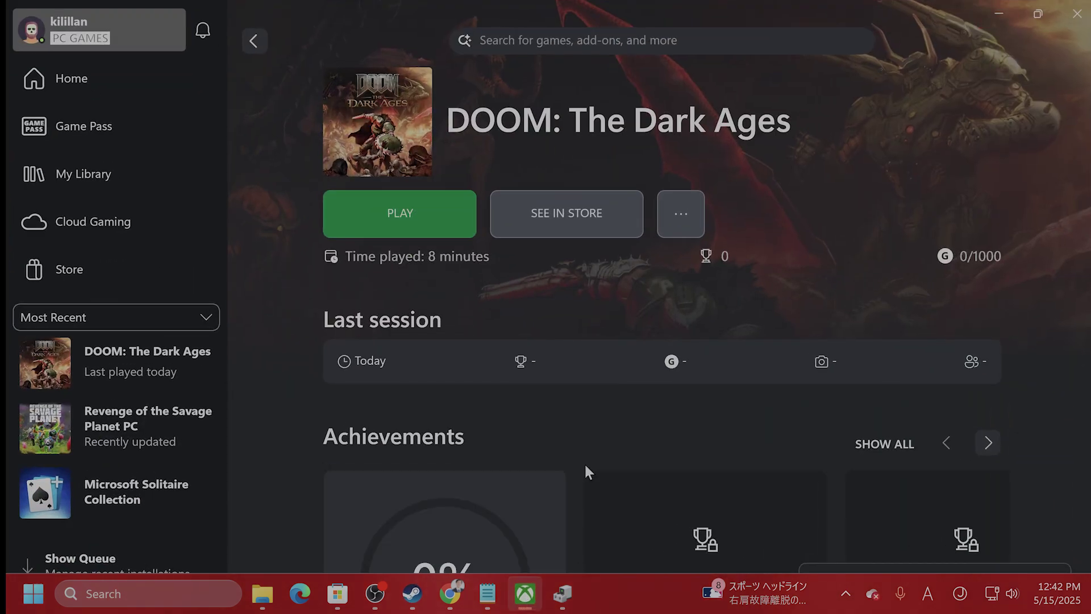